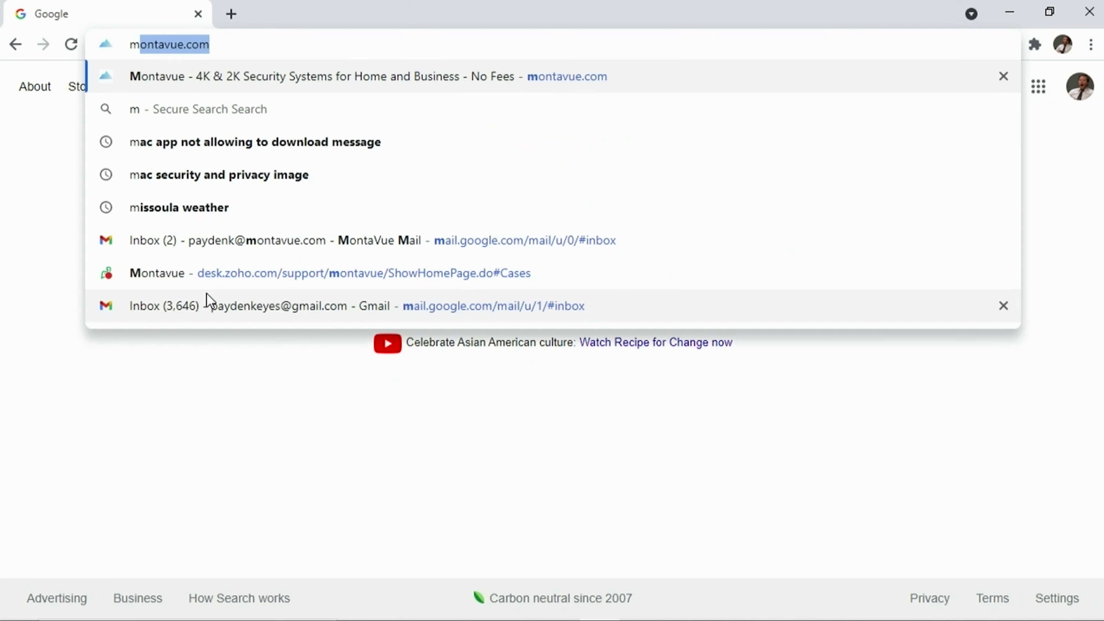
- Go to montavue.com and reach the MontavueGO for Windows article under Help Center > Software Downloads
{"action": "type", "text": "ontavue.com"}
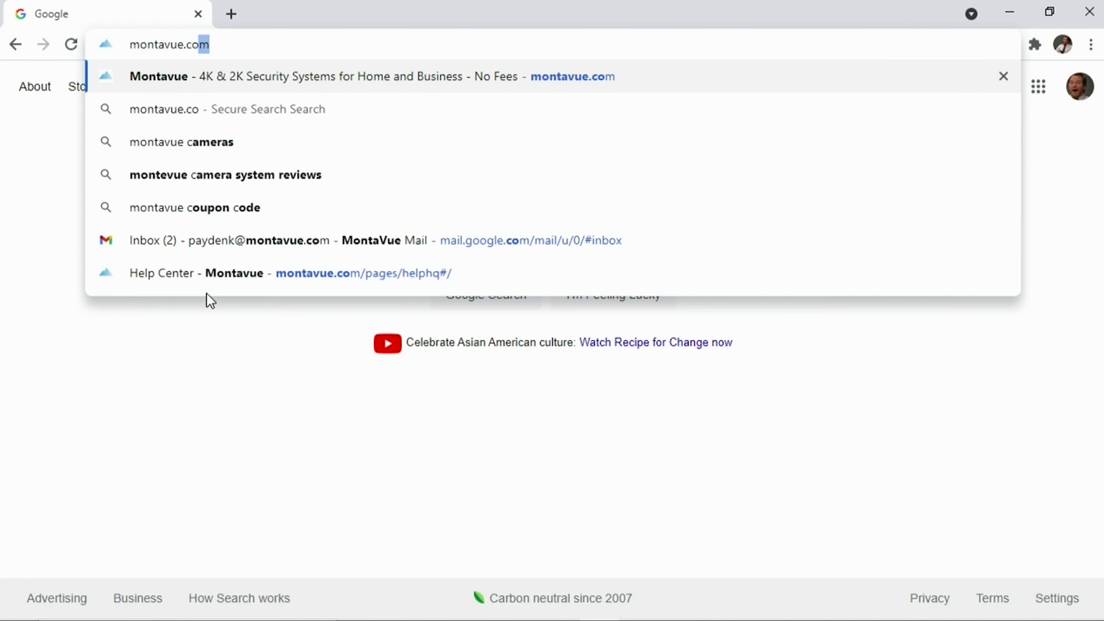
{"action": "key", "text": "Return"}
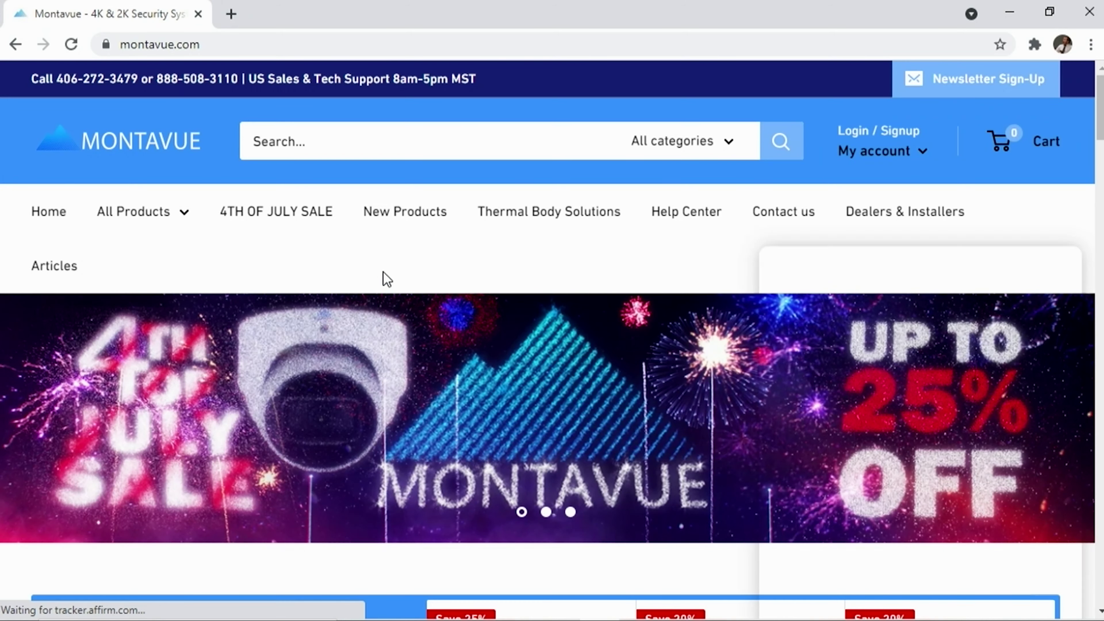
{"action": "left_click", "coordinate": [1062, 149]}
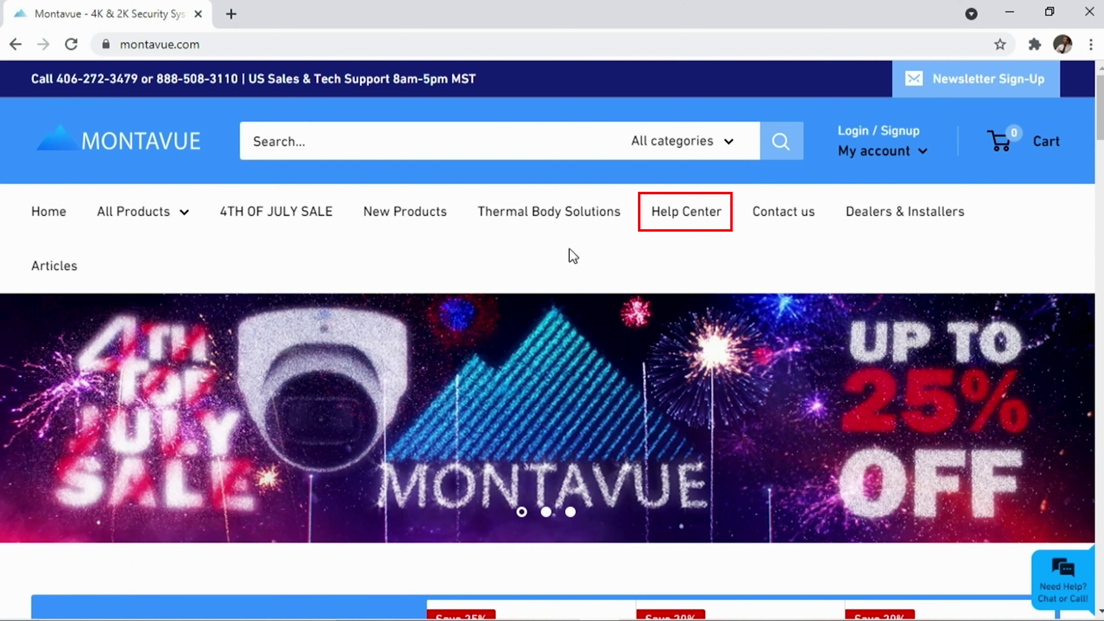
{"action": "left_click", "coordinate": [680, 219]}
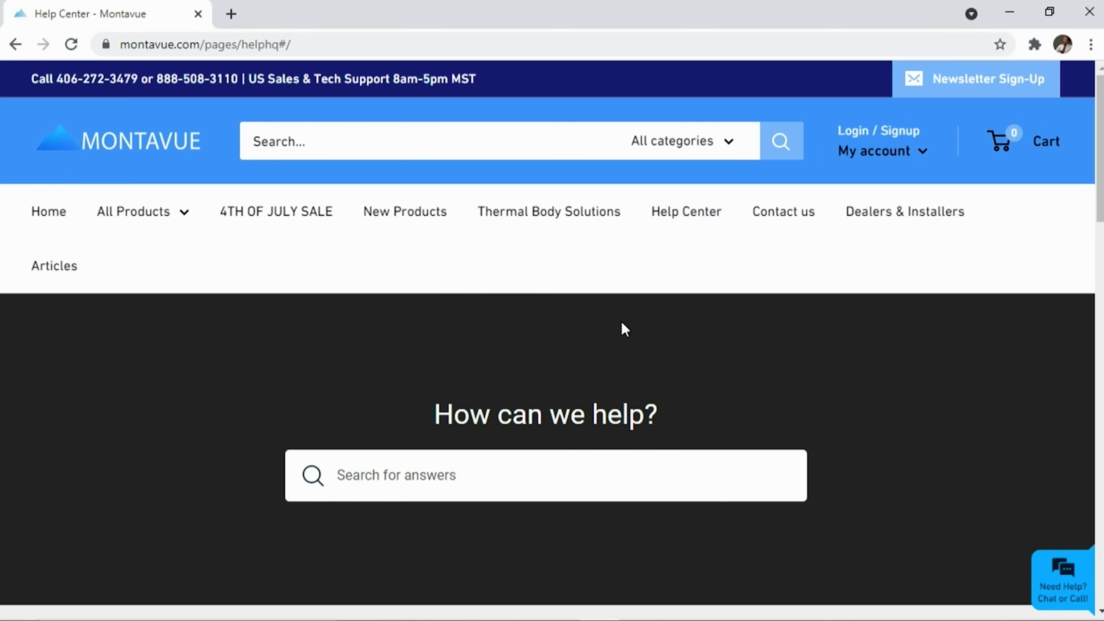
{"action": "scroll", "coordinate": [621, 329], "scroll_direction": "down", "scroll_amount": 5}
{"action": "scroll", "coordinate": [638, 348], "scroll_direction": "down", "scroll_amount": 3}
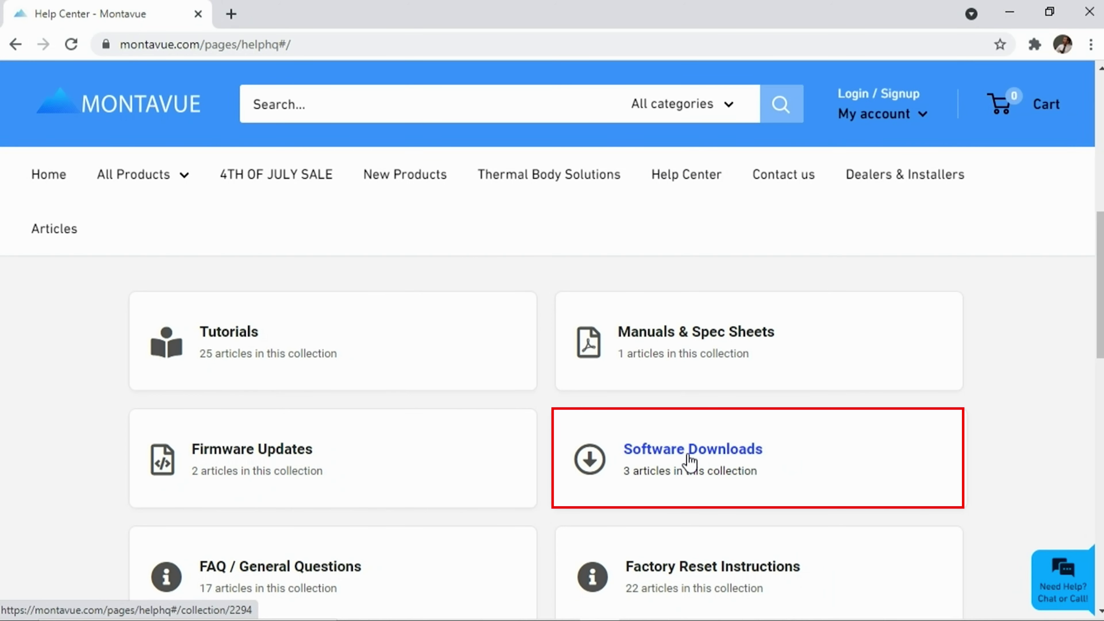
{"action": "left_click", "coordinate": [690, 457]}
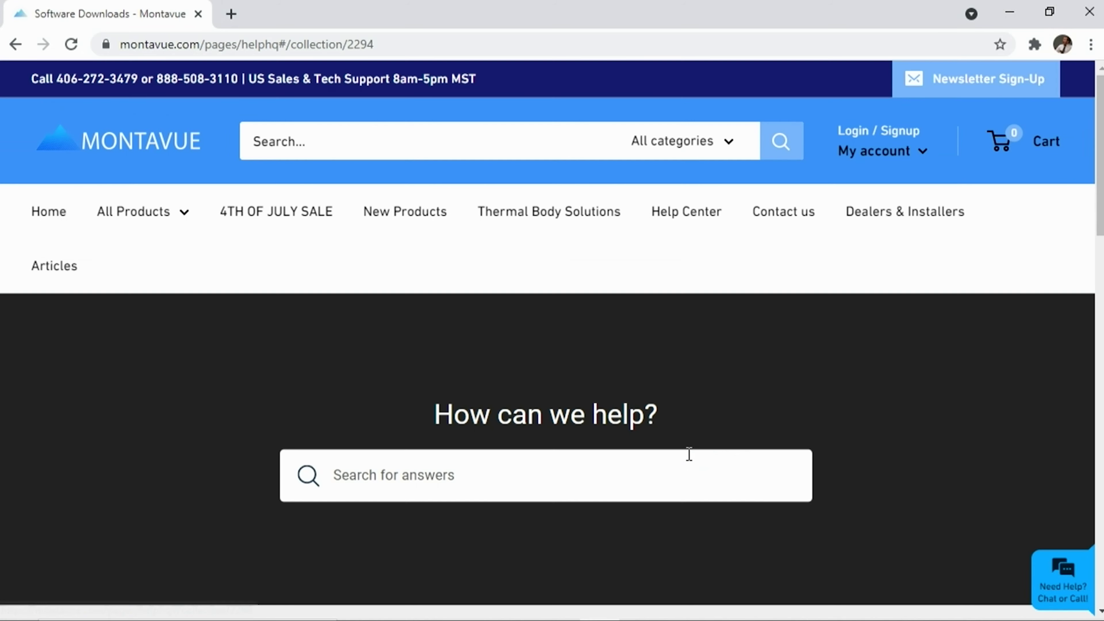
{"action": "scroll", "coordinate": [689, 435], "scroll_direction": "down", "scroll_amount": 5}
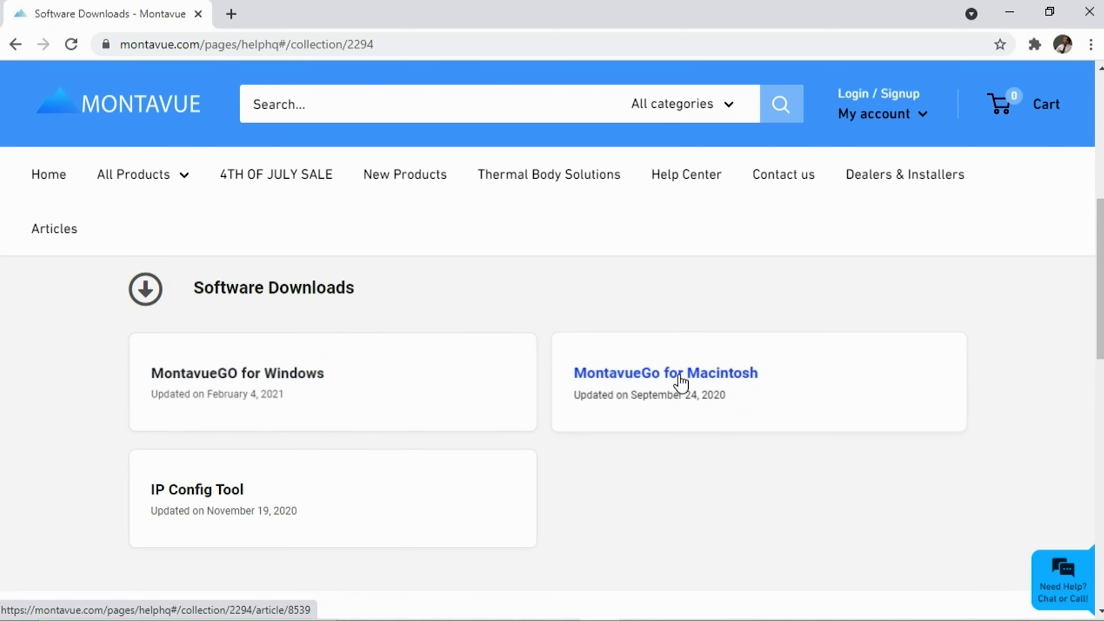
{"action": "left_click", "coordinate": [273, 378]}
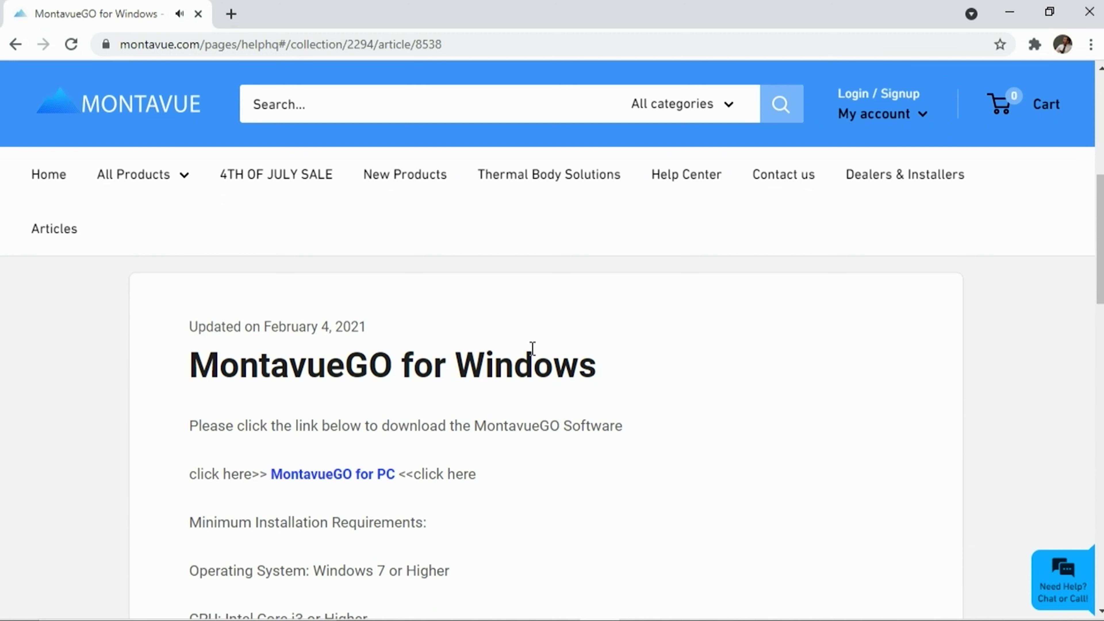
- Download the MontavueGO for PC installer and discard the failed jpg download
{"action": "scroll", "coordinate": [440, 459], "scroll_direction": "down", "scroll_amount": 2}
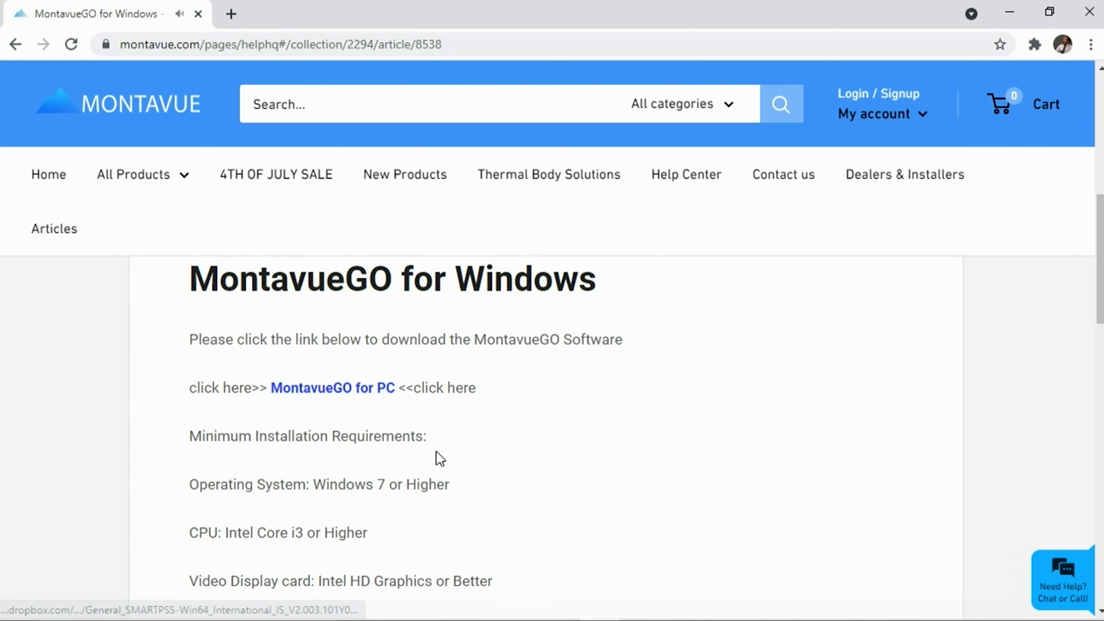
{"action": "scroll", "coordinate": [440, 459], "scroll_direction": "down", "scroll_amount": 2}
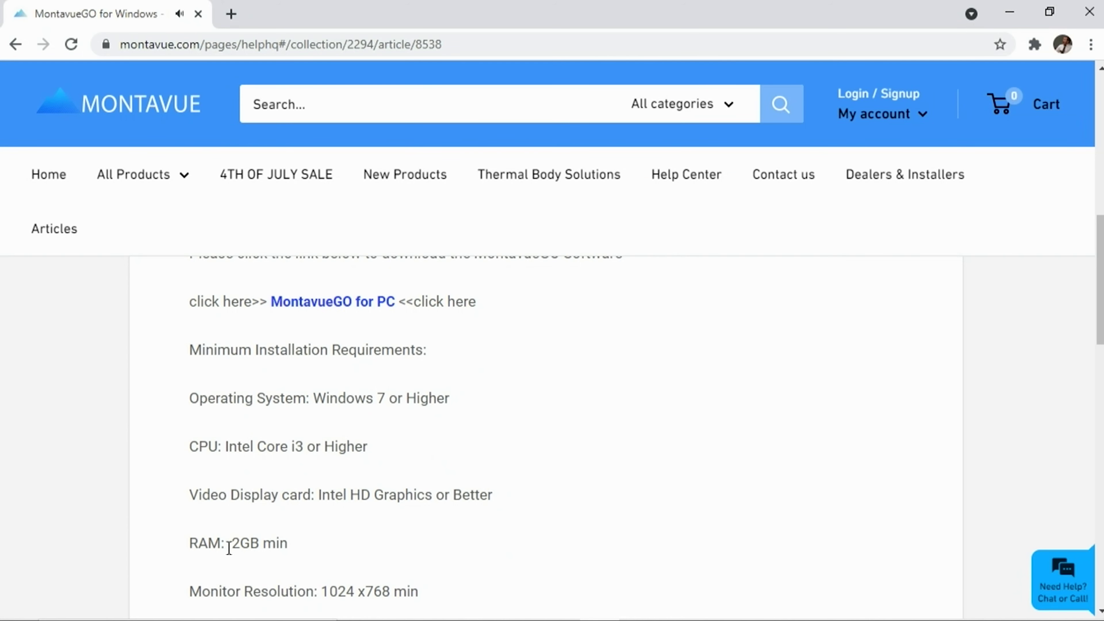
{"action": "scroll", "coordinate": [332, 572], "scroll_direction": "down", "scroll_amount": 2}
{"action": "scroll", "coordinate": [339, 554], "scroll_direction": "up", "scroll_amount": 6}
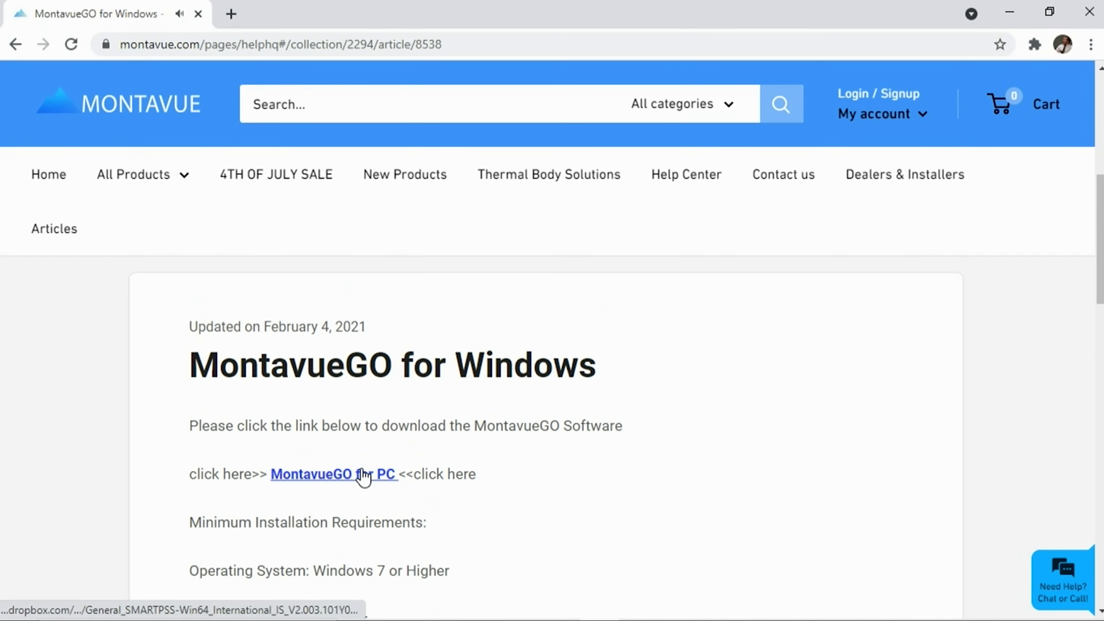
{"action": "left_click", "coordinate": [366, 476]}
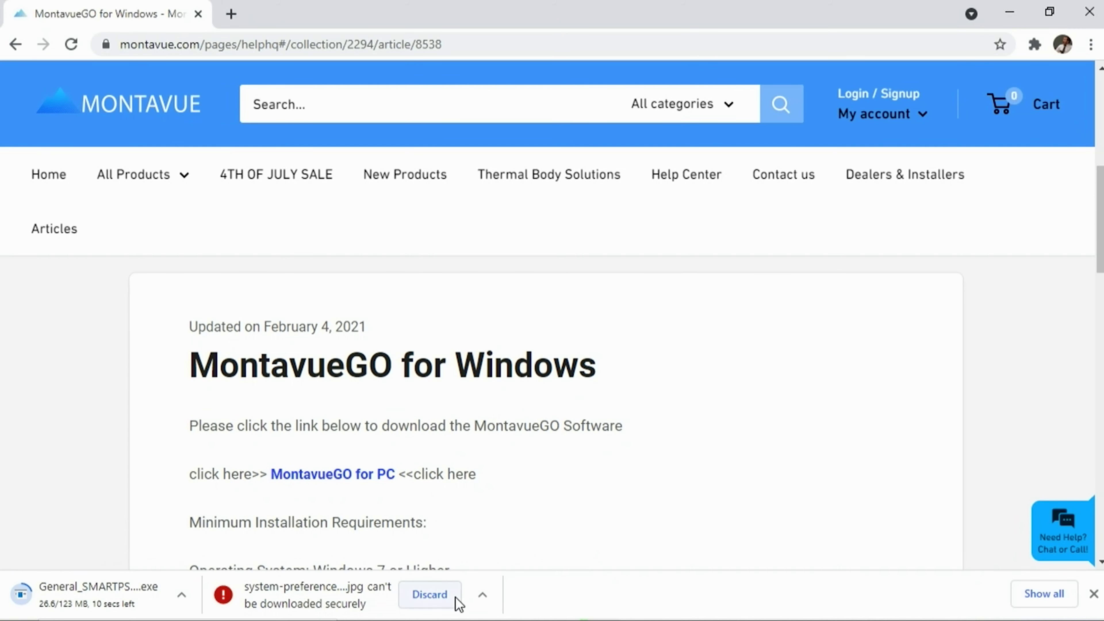
{"action": "left_click", "coordinate": [429, 594]}
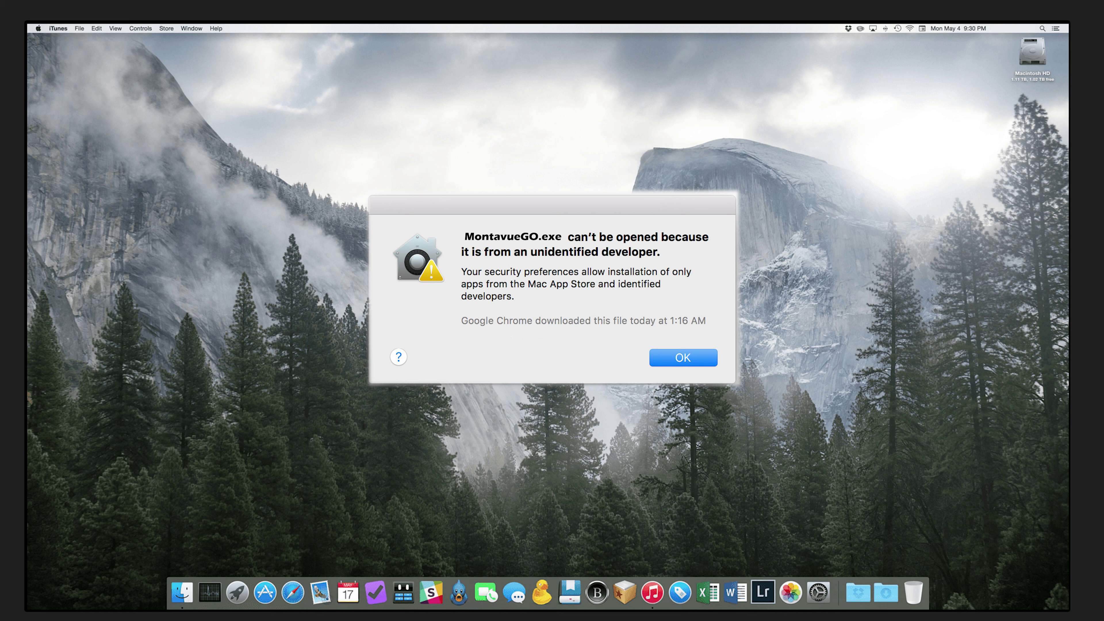
- Dismiss the macOS warning that MontavueGO.exe comes from an unidentified developer
{"action": "key", "text": "Return"}
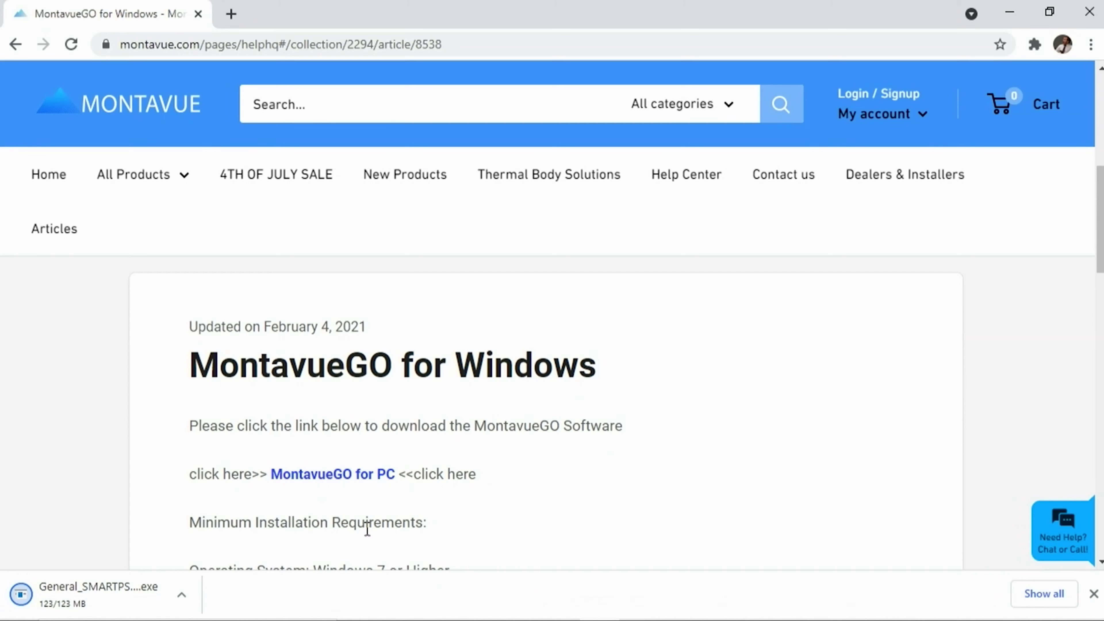
- Run the downloaded installer, allow its changes, and accept the license agreement
{"action": "left_click", "coordinate": [181, 594]}
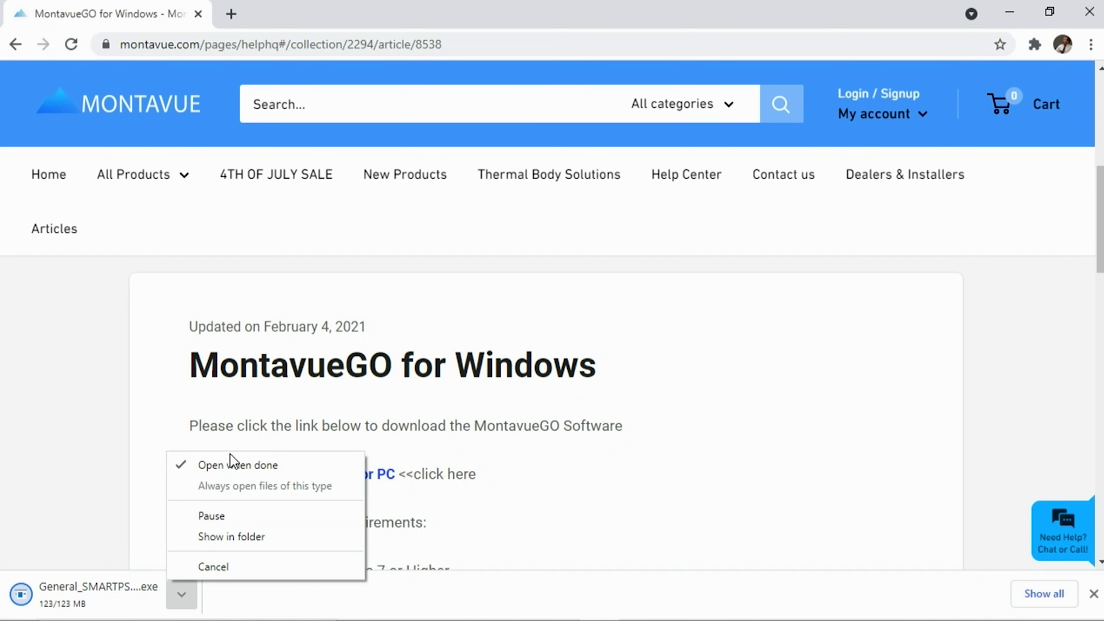
{"action": "left_click", "coordinate": [101, 481]}
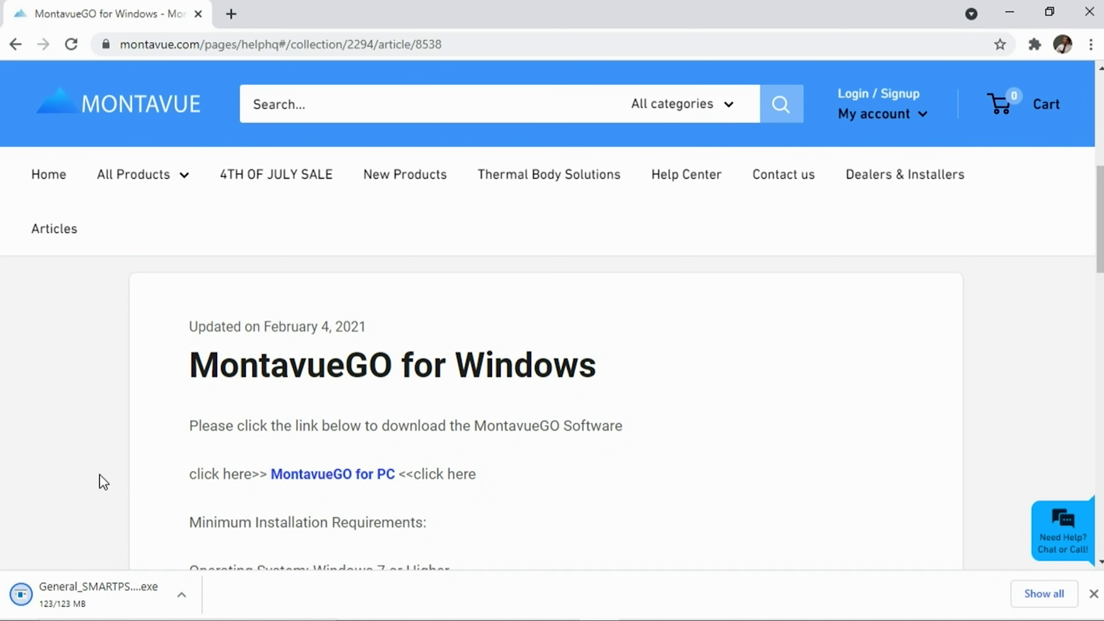
{"action": "left_click", "coordinate": [78, 604]}
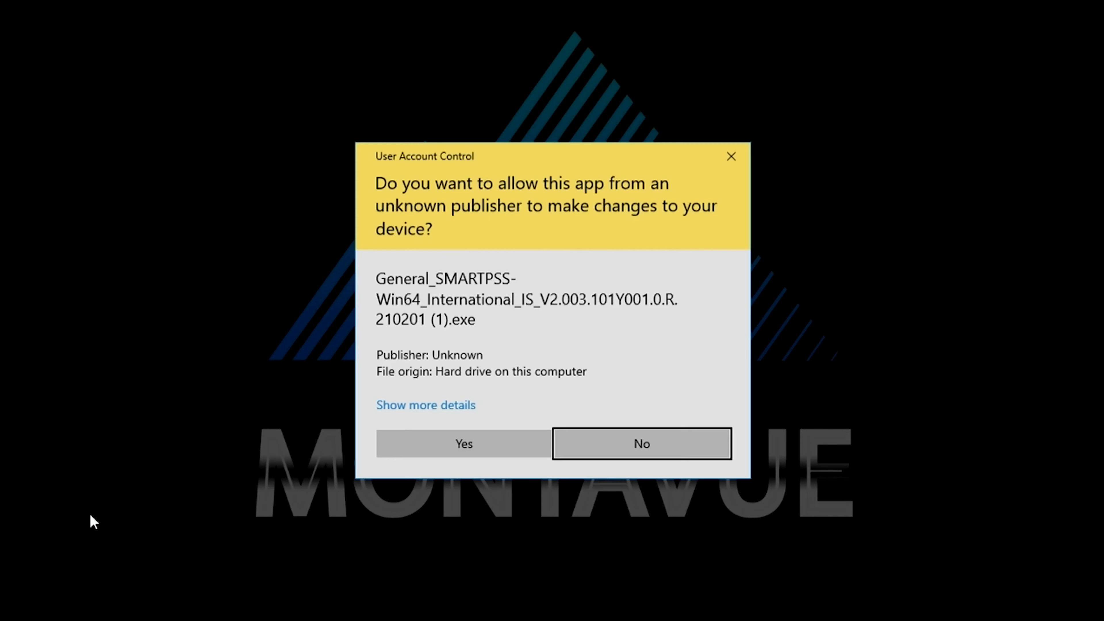
{"action": "left_click", "coordinate": [500, 441]}
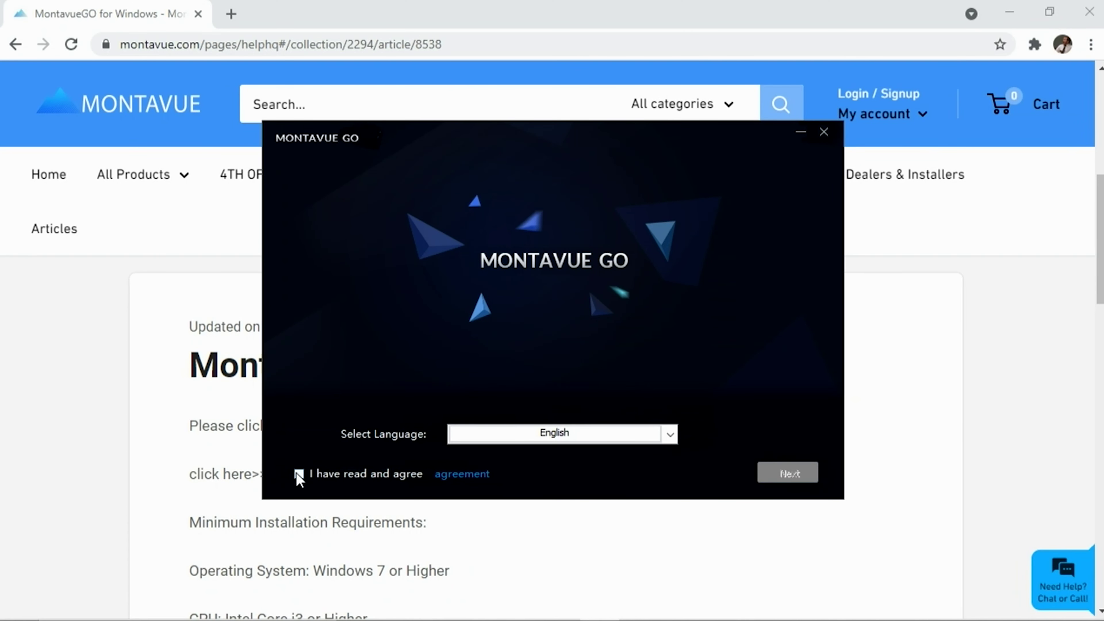
{"action": "left_click", "coordinate": [299, 473]}
{"action": "left_click", "coordinate": [791, 474]}
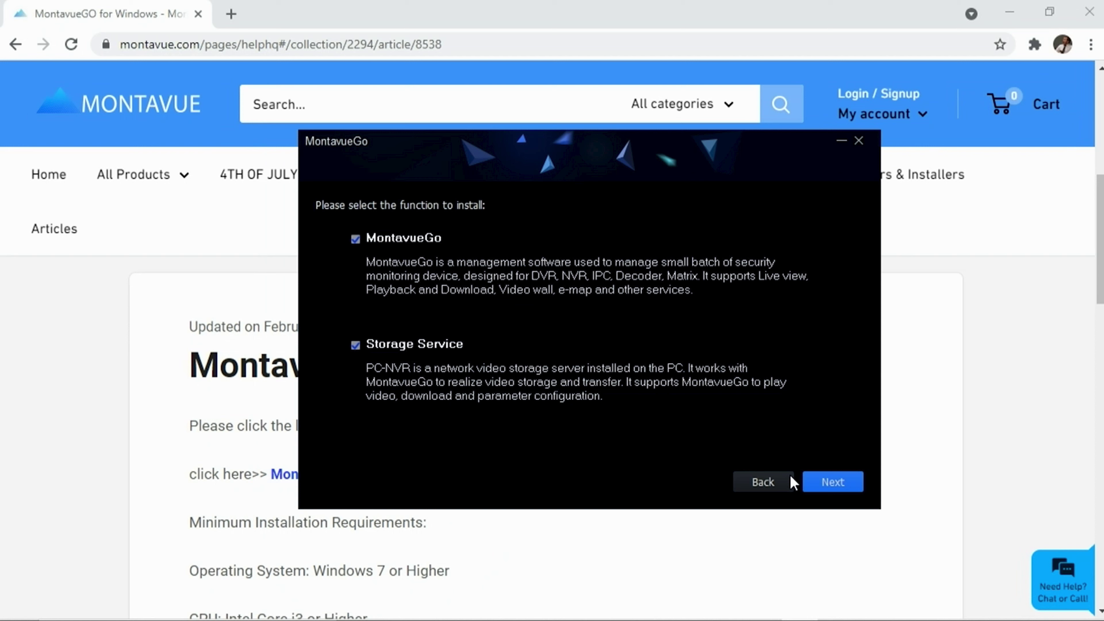
- Untick Storage Service and install only MontavueGo to C:\Program Files\MontavueGo
{"action": "left_click", "coordinate": [356, 345]}
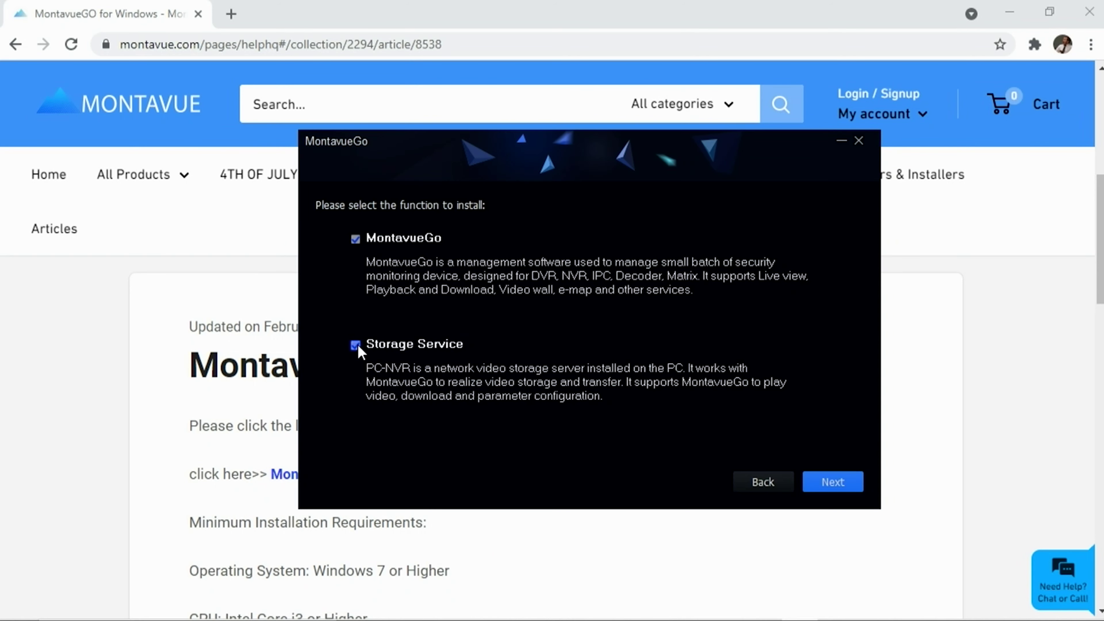
{"action": "left_click", "coordinate": [826, 481]}
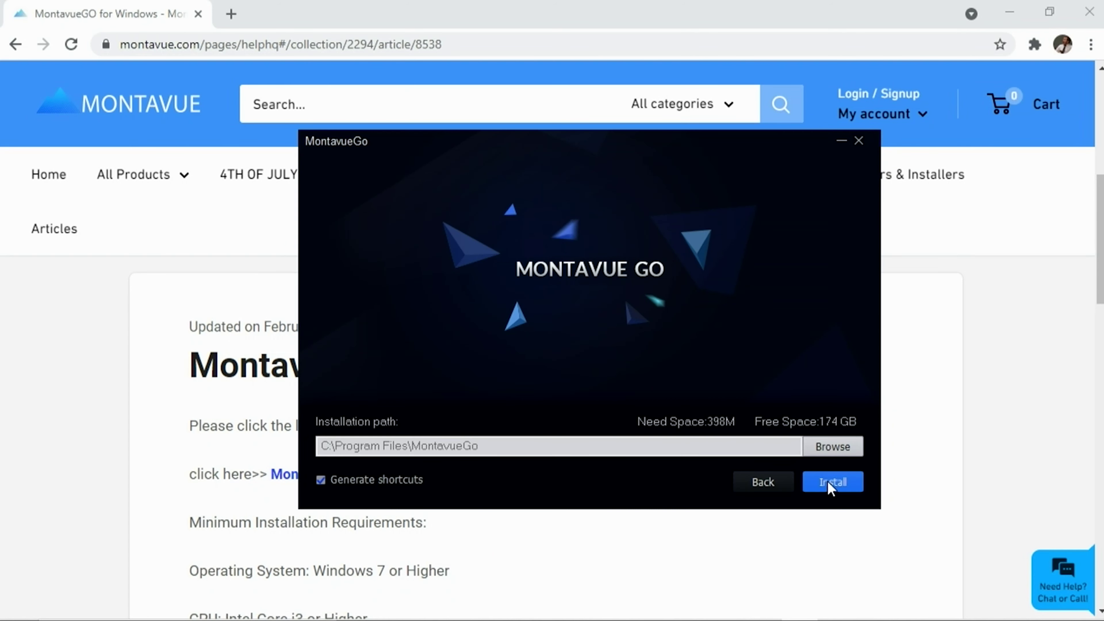
{"action": "left_click", "coordinate": [827, 481]}
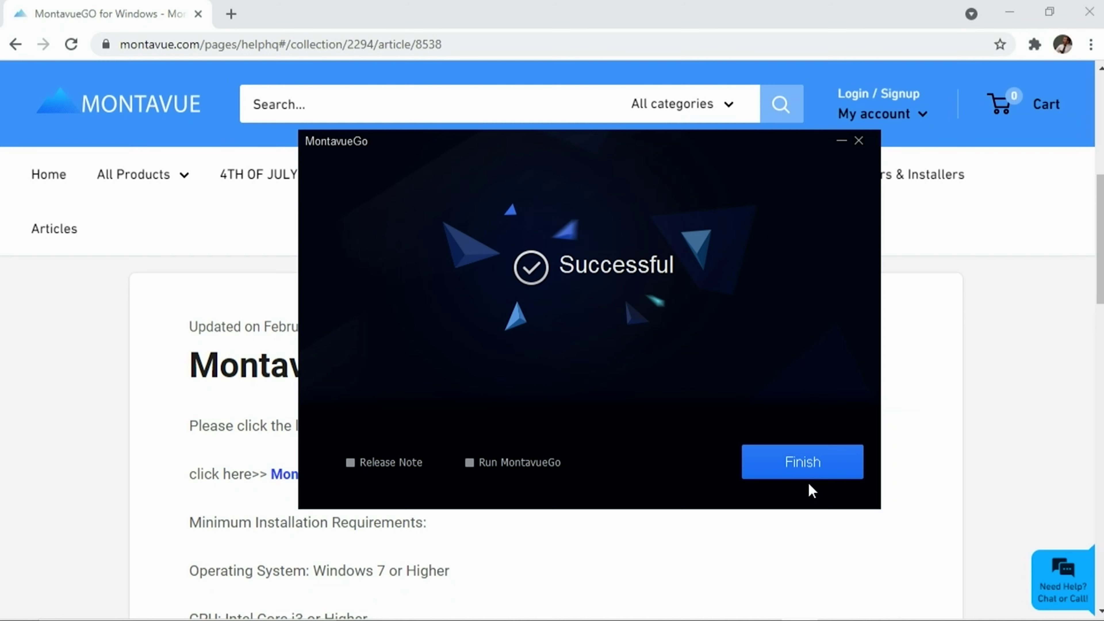
- Enter and confirm the admin password for MontavueGo
{"action": "left_click", "coordinate": [803, 462]}
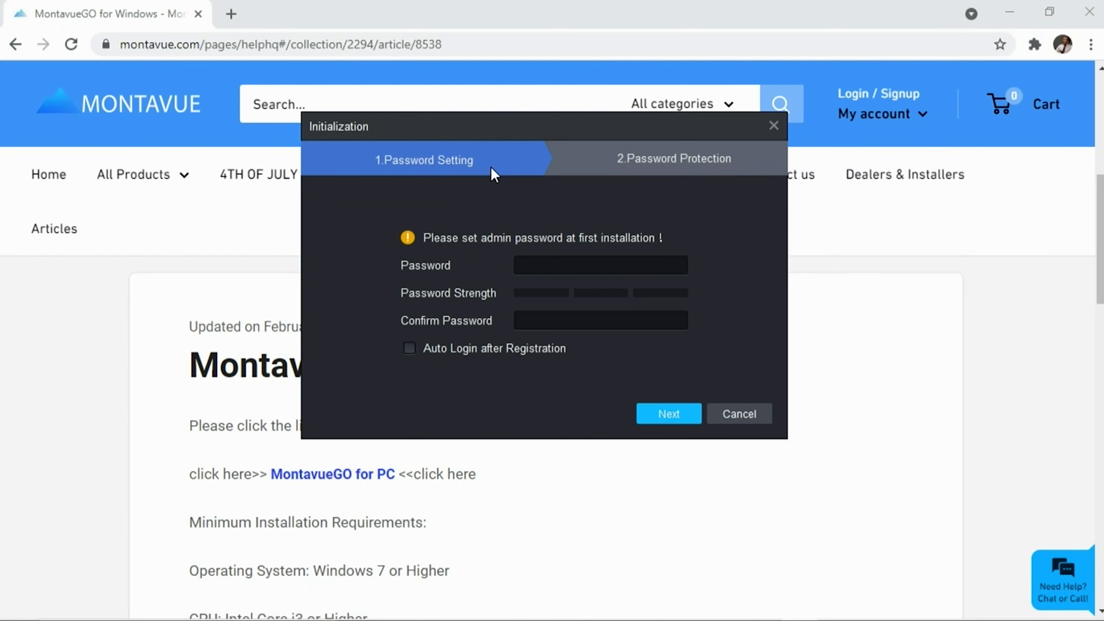
{"action": "left_click", "coordinate": [541, 265]}
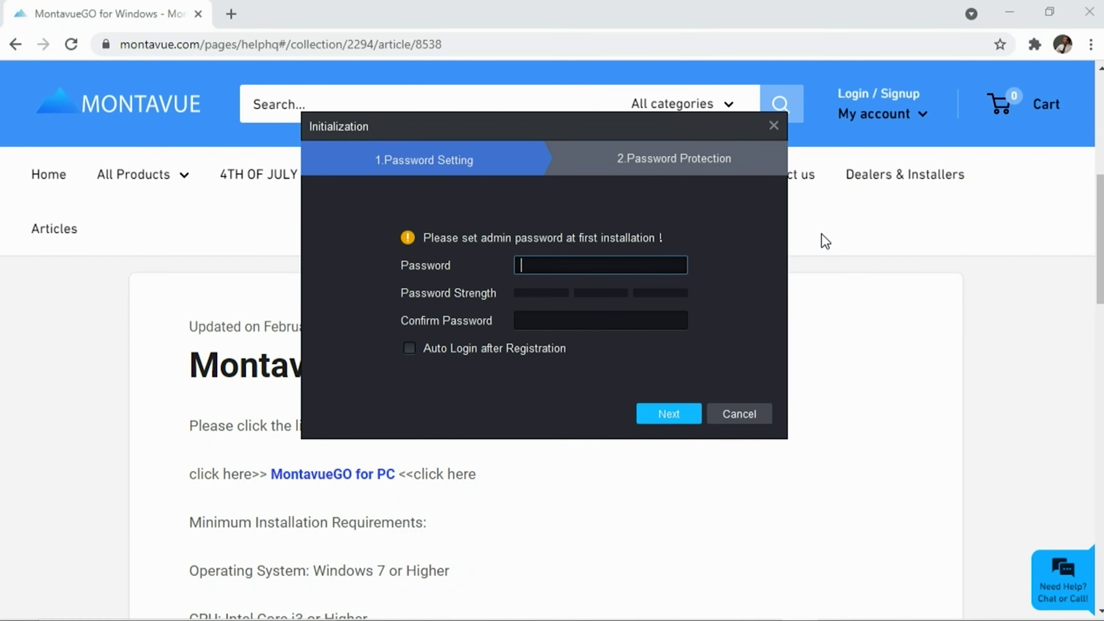
{"action": "type", "text": "aaaaaaaa"}
{"action": "key", "text": "Tab"}
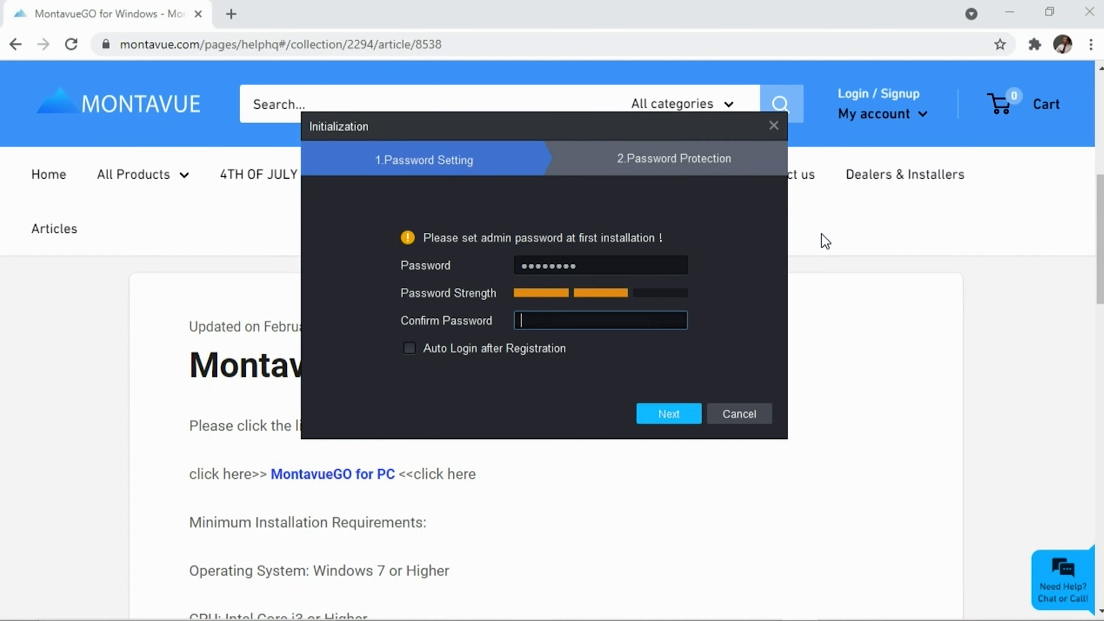
{"action": "type", "text": "a"}
{"action": "type", "text": "*******"}
{"action": "left_click", "coordinate": [673, 419]}
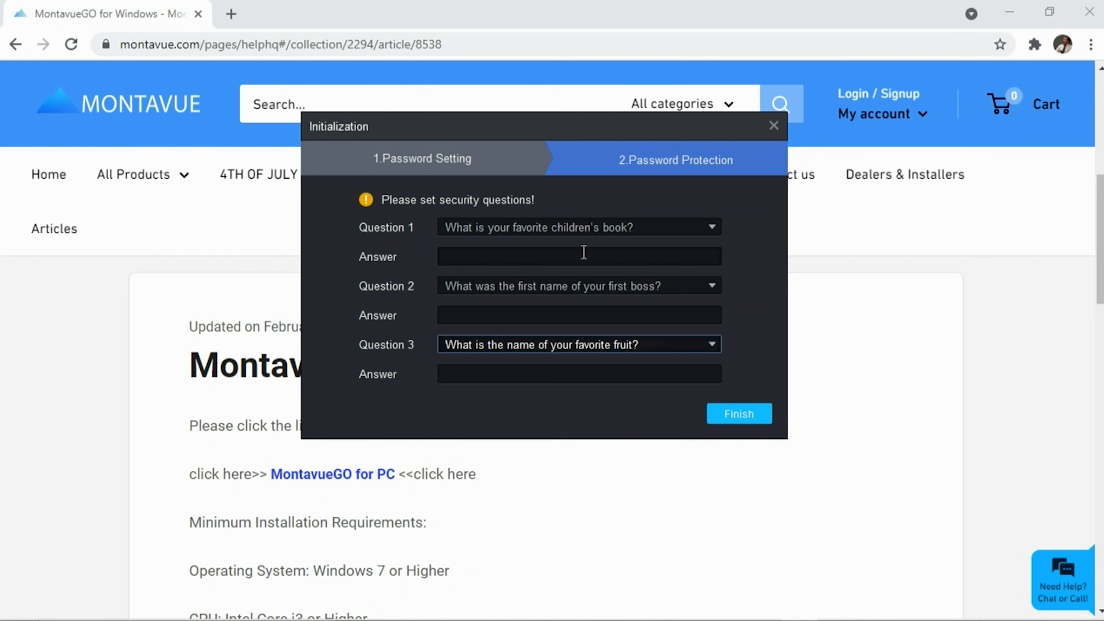
- Answer the three security questions and complete initialization
{"action": "left_click", "coordinate": [543, 250]}
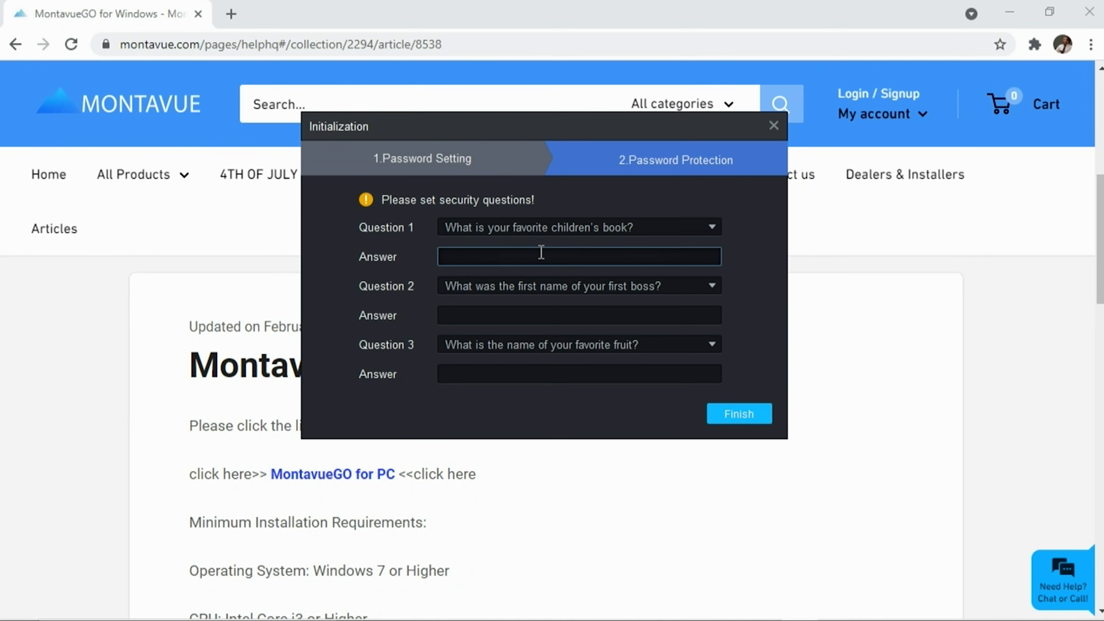
{"action": "type", "text": "0"}
{"action": "key", "text": "Tab"}
{"action": "key", "text": "Tab"}
{"action": "type", "text": "0"}
{"action": "key", "text": "Tab"}
{"action": "key", "text": "Tab"}
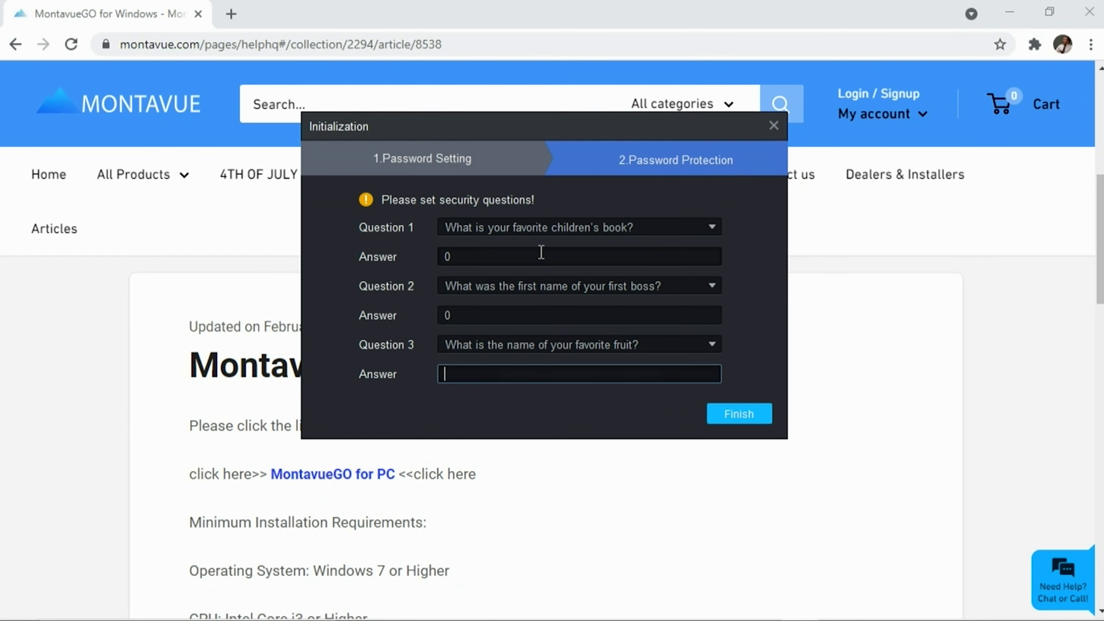
{"action": "key", "text": "Tab"}
{"action": "left_click", "coordinate": [545, 375]}
{"action": "type", "text": "0"}
{"action": "left_click", "coordinate": [744, 411]}
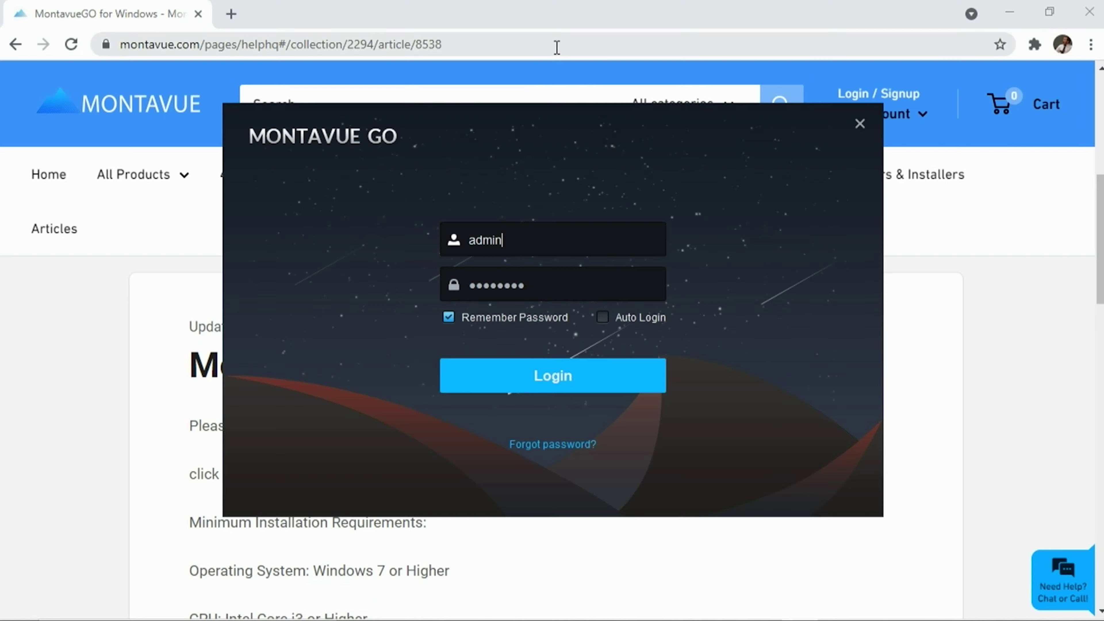
- Log in to MontavueGo and close the Custom function modules tour
{"action": "left_click", "coordinate": [563, 388]}
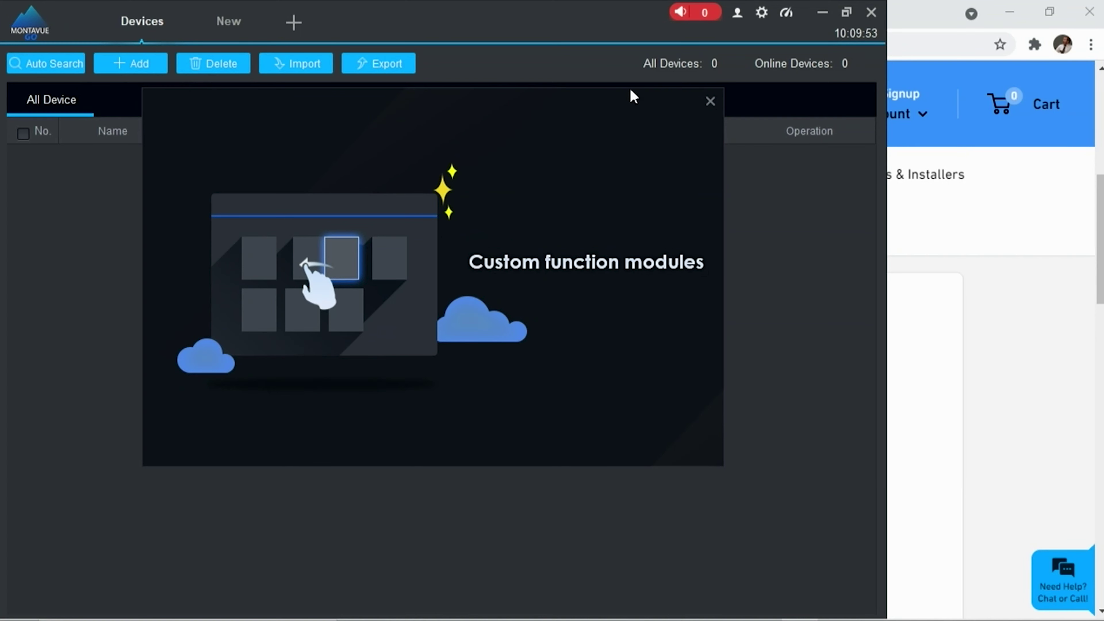
{"action": "left_click", "coordinate": [710, 101]}
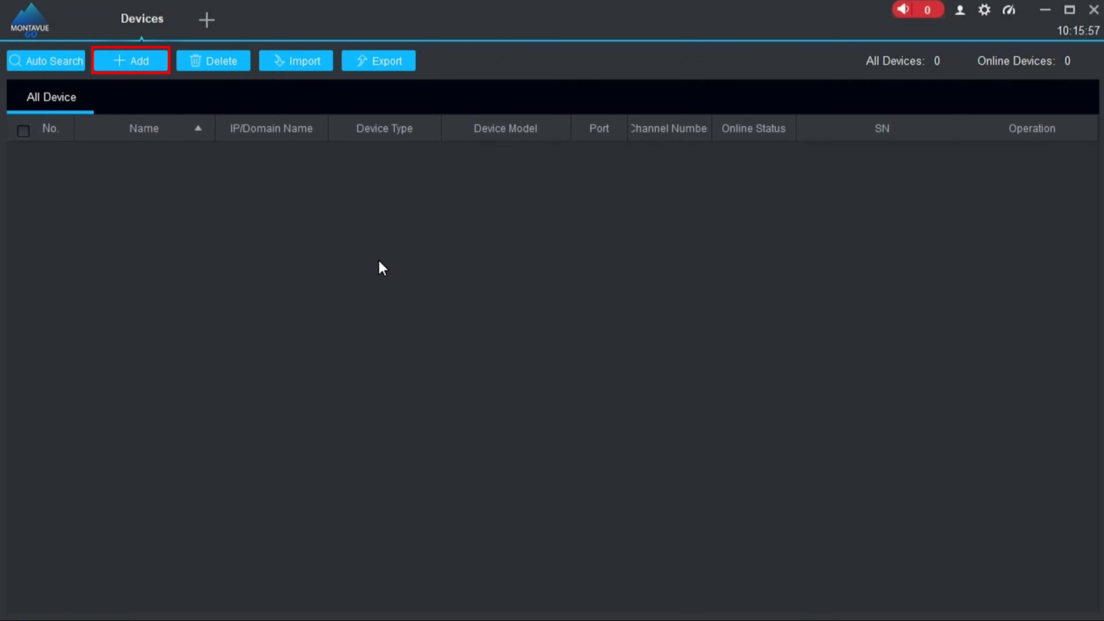
- Open Manual Add on the Devices tab and name the device NVR
{"action": "left_click", "coordinate": [125, 59]}
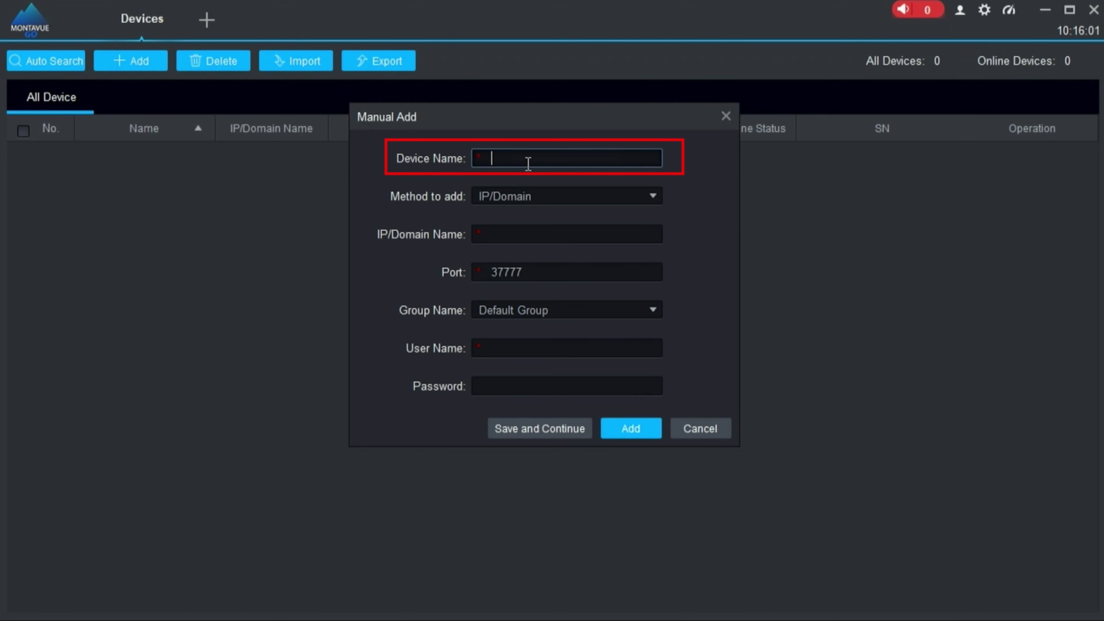
{"action": "type", "text": "NVR"}
{"action": "key", "text": "Tab"}
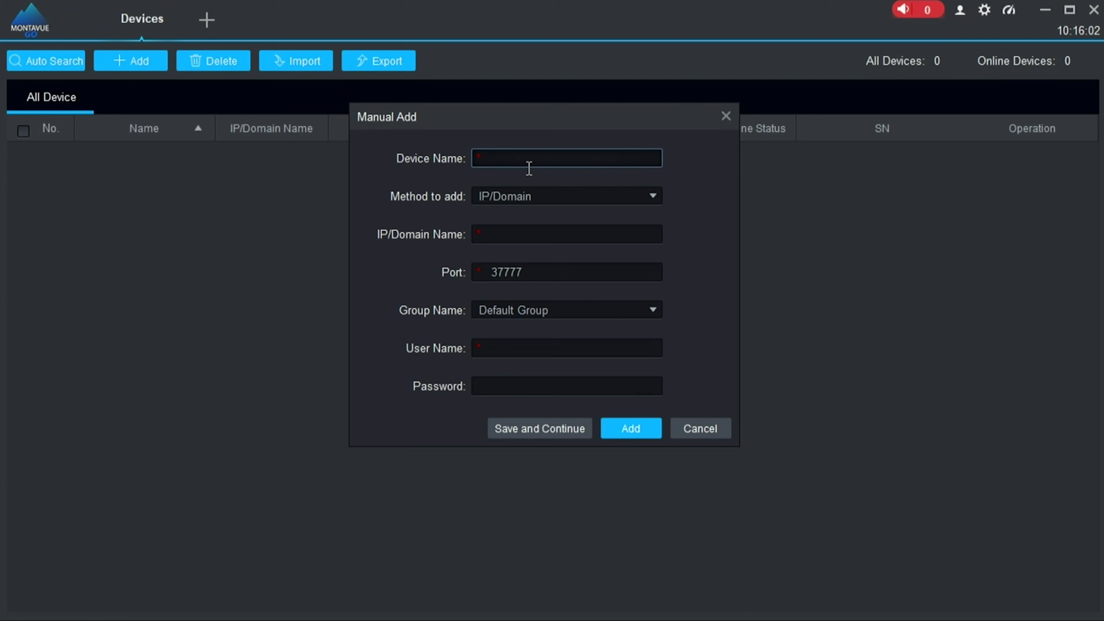
- Switch the add method from IP/Domain to SN(For Device Support P2P)
{"action": "type", "text": "NVR"}
{"action": "key", "text": "Tab"}
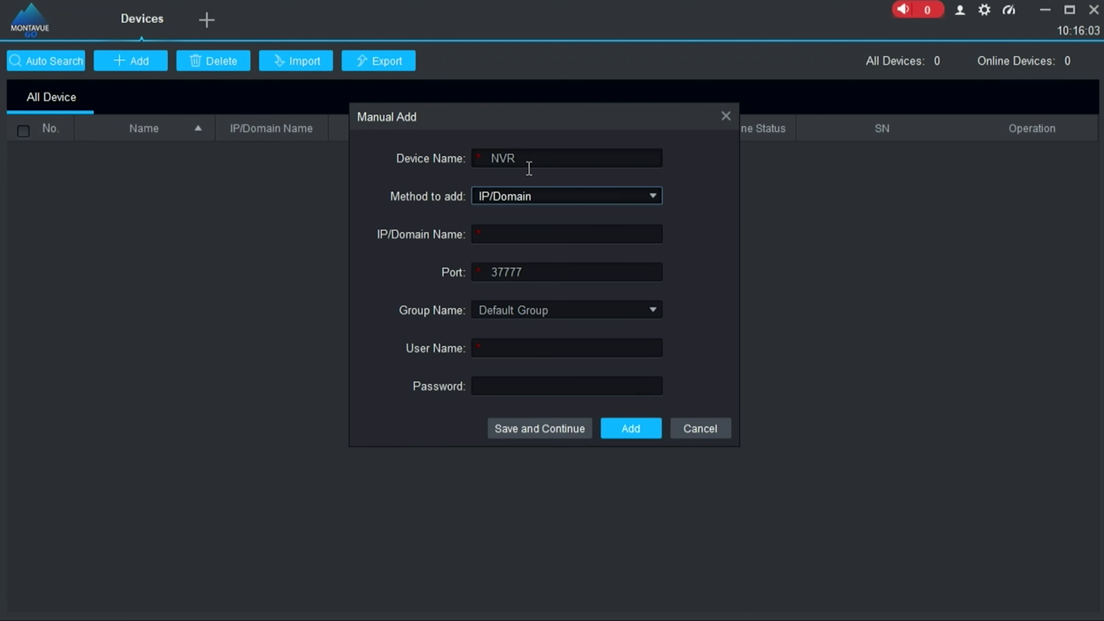
{"action": "left_click", "coordinate": [528, 198]}
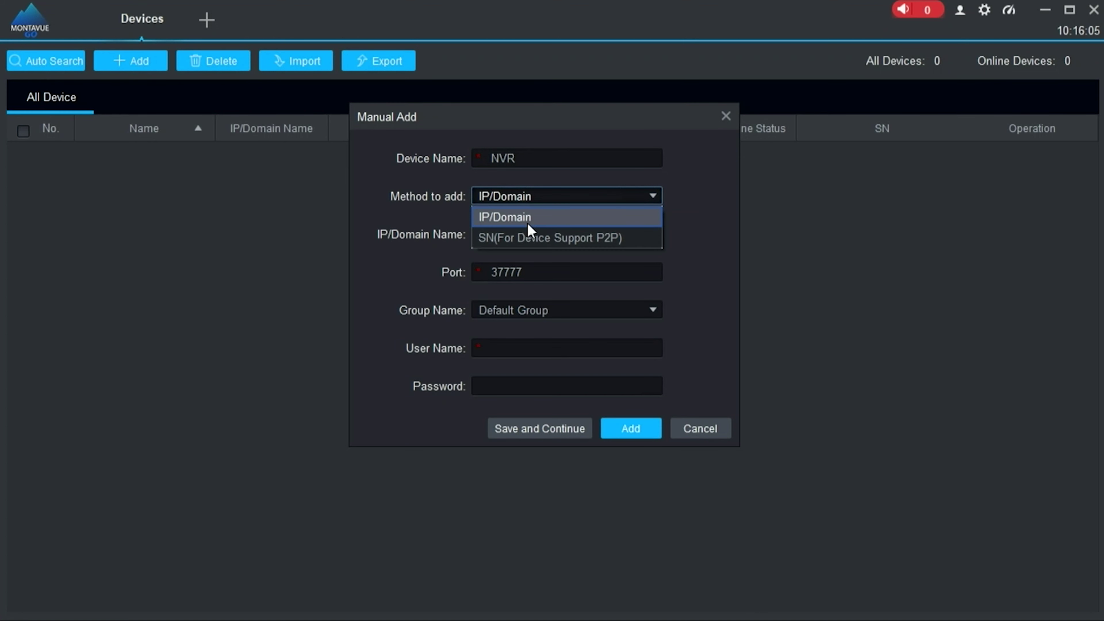
{"action": "left_click", "coordinate": [527, 238]}
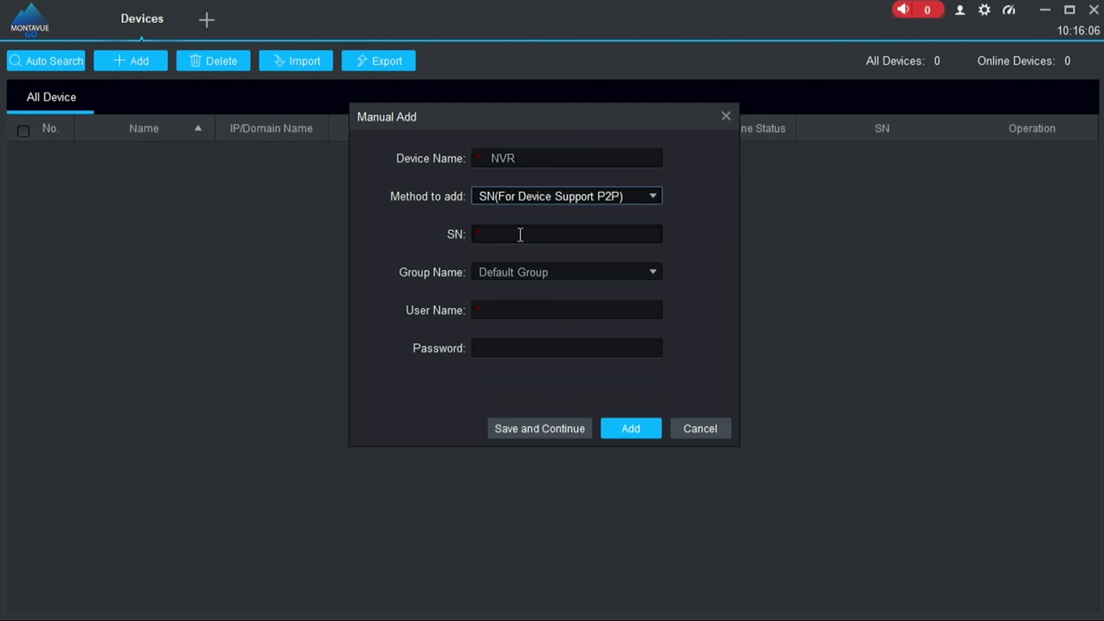
{"action": "left_click", "coordinate": [498, 234]}
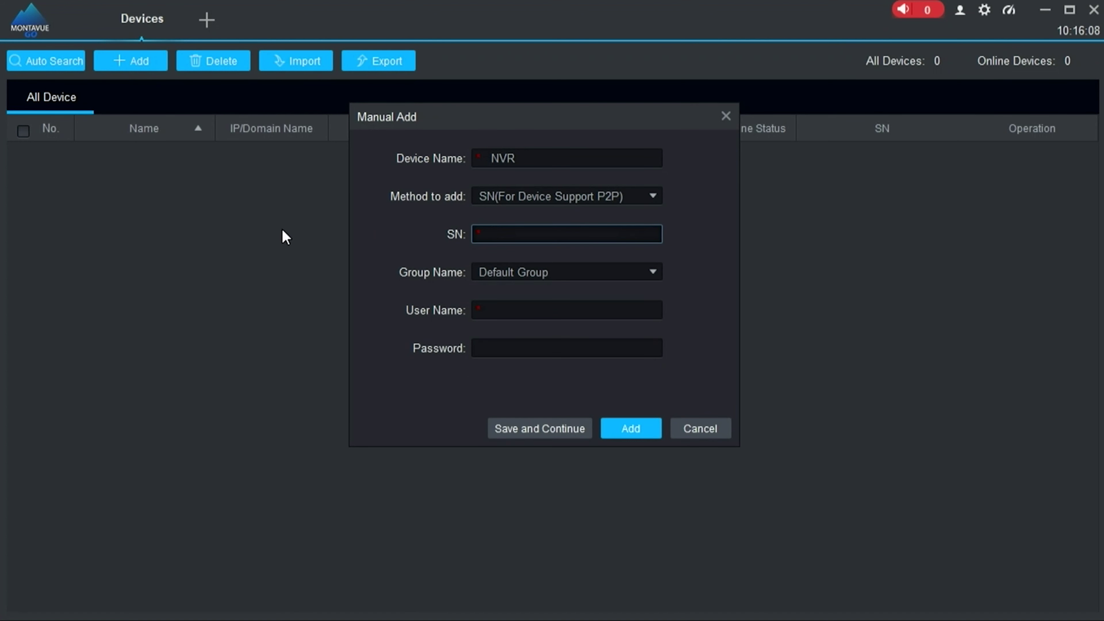
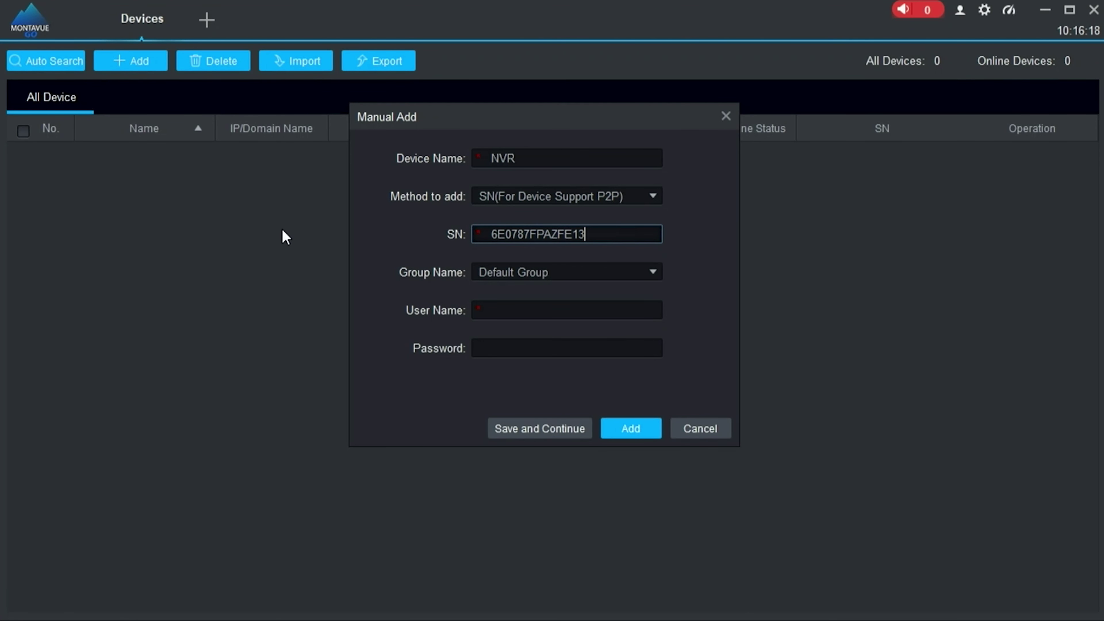
- Enter the NVR's serial number, device user name and password, then add it
{"action": "key", "text": "Tab"}
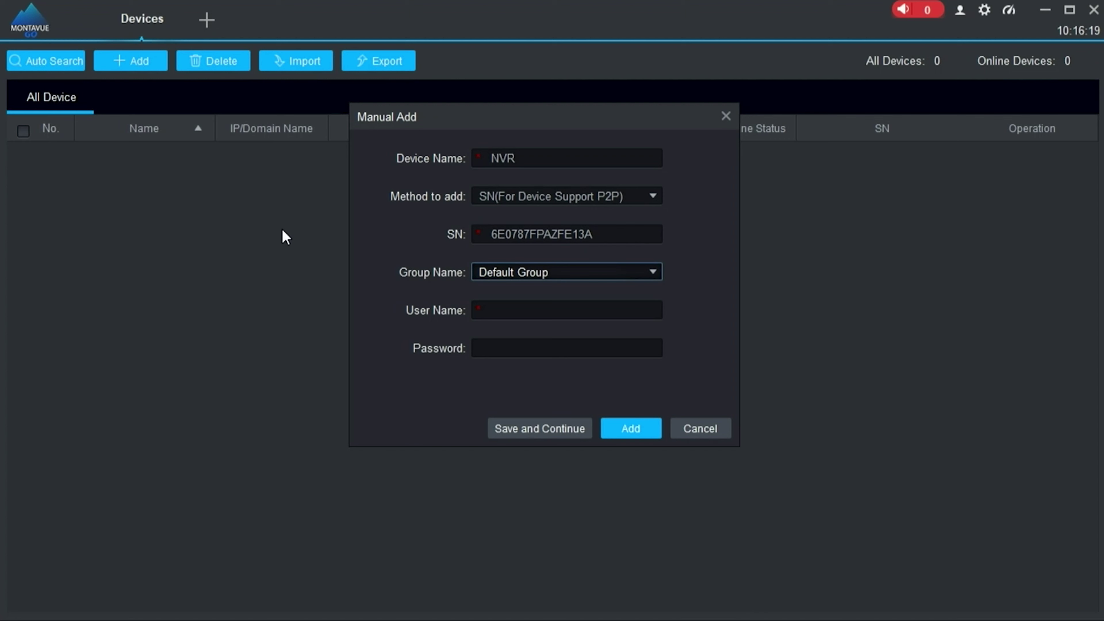
{"action": "key", "text": "Tab"}
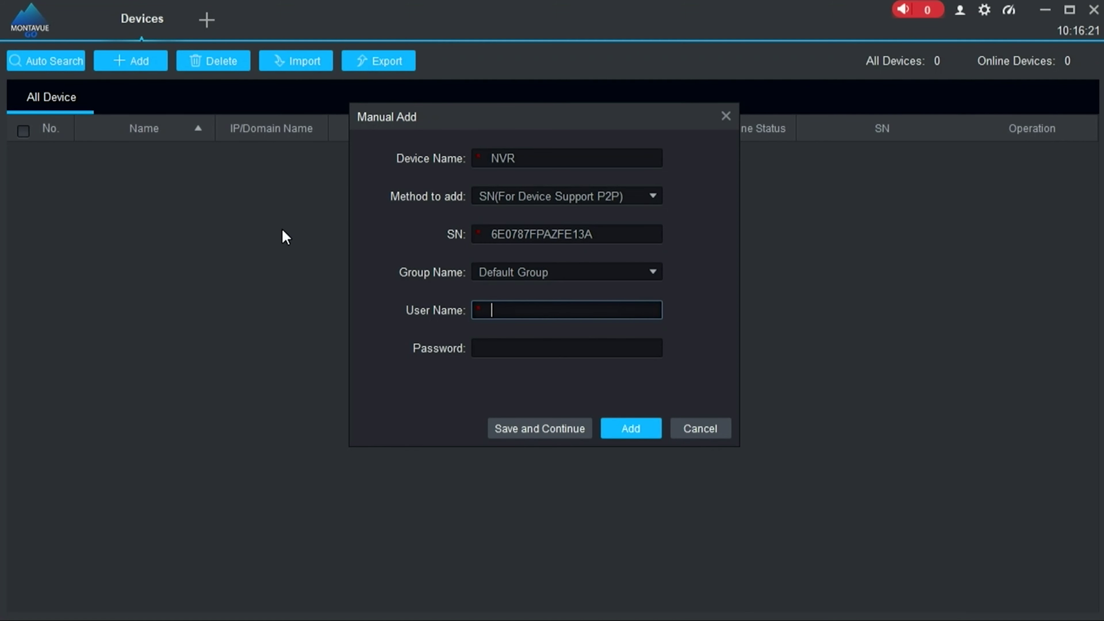
{"action": "key", "text": "Tab"}
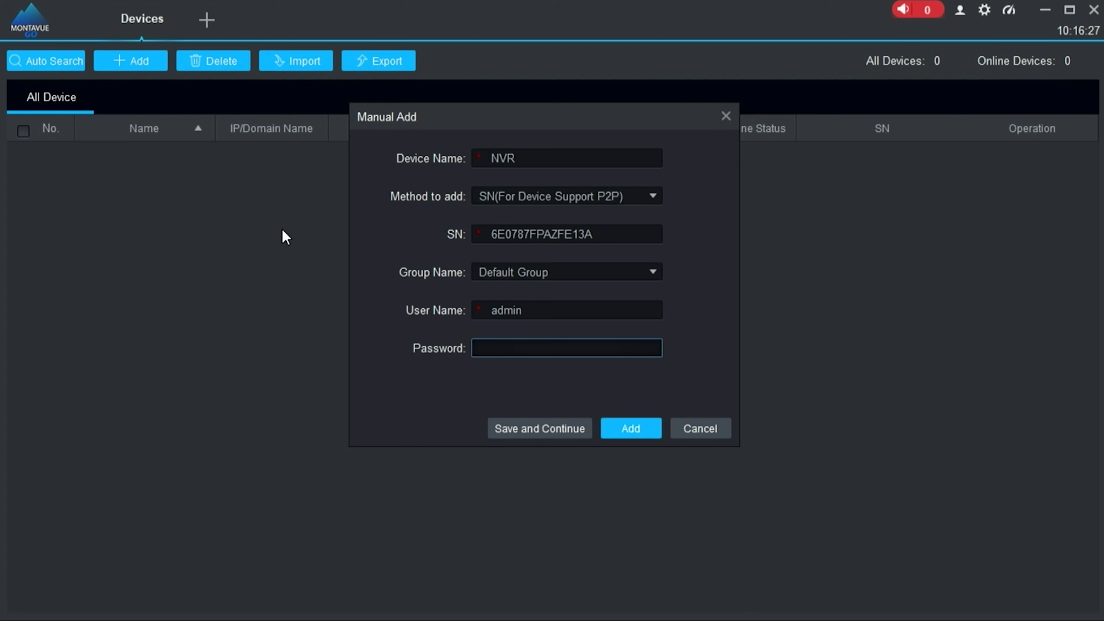
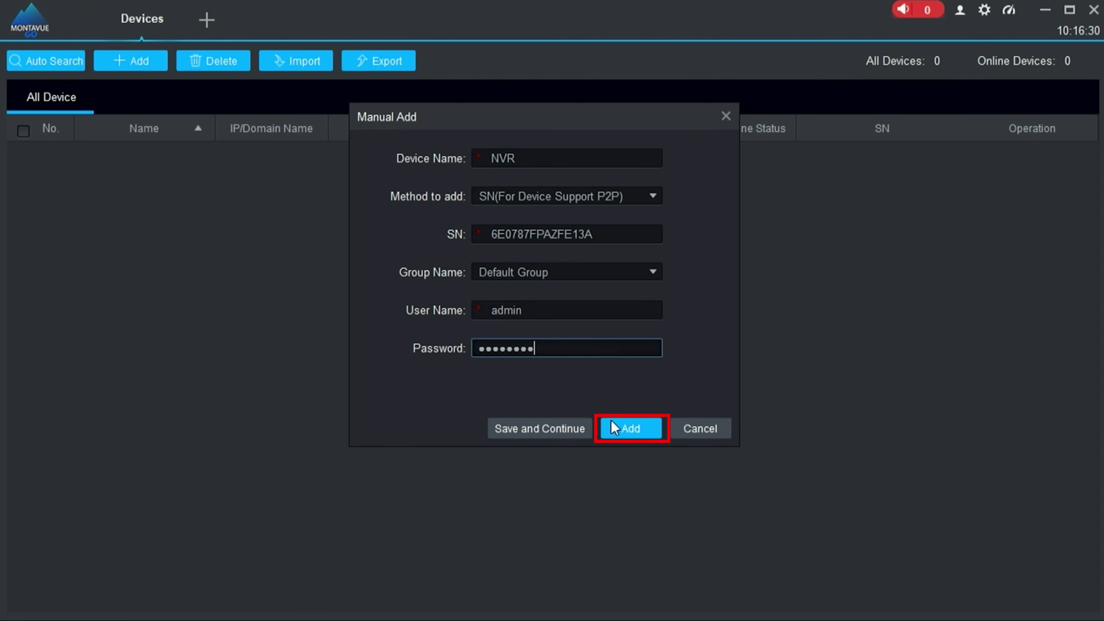
{"action": "left_click", "coordinate": [641, 430]}
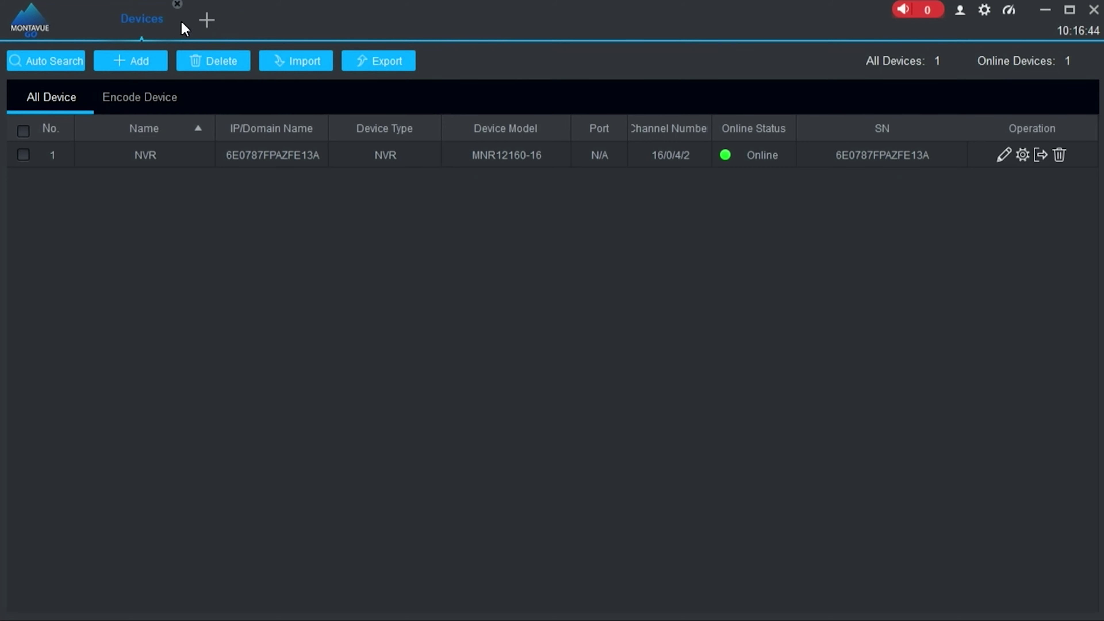
- Open a new tab showing the home menu with Live View and Playback
{"action": "left_click", "coordinate": [207, 27]}
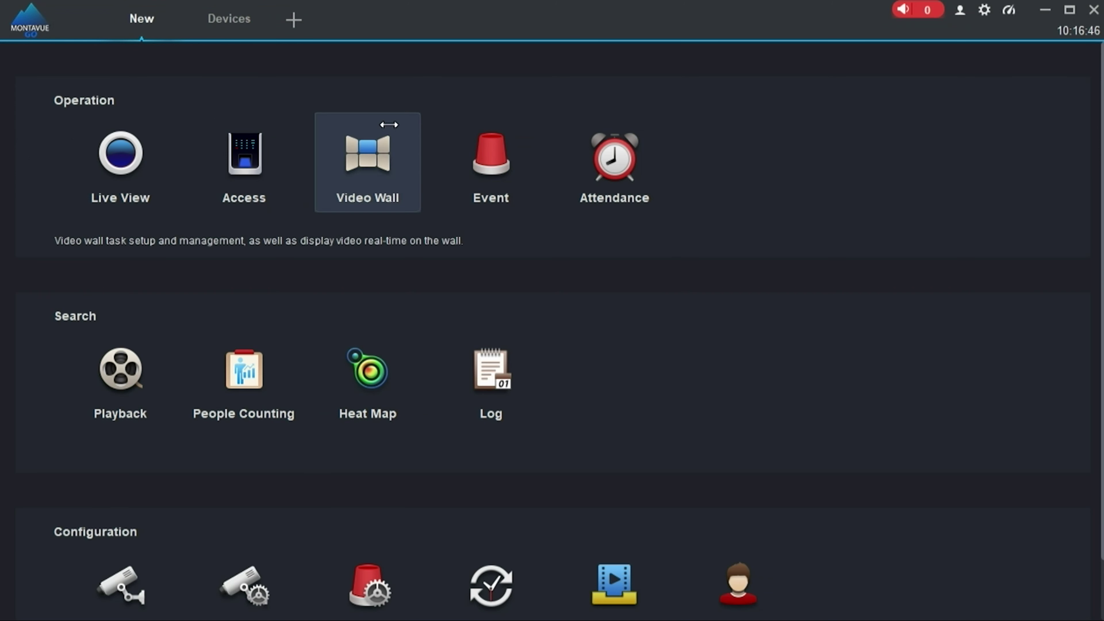
- Open Live View and bring up the NVR's stream options in the Default Group tree
{"action": "scroll", "coordinate": [355, 451], "scroll_direction": "down", "scroll_amount": 2}
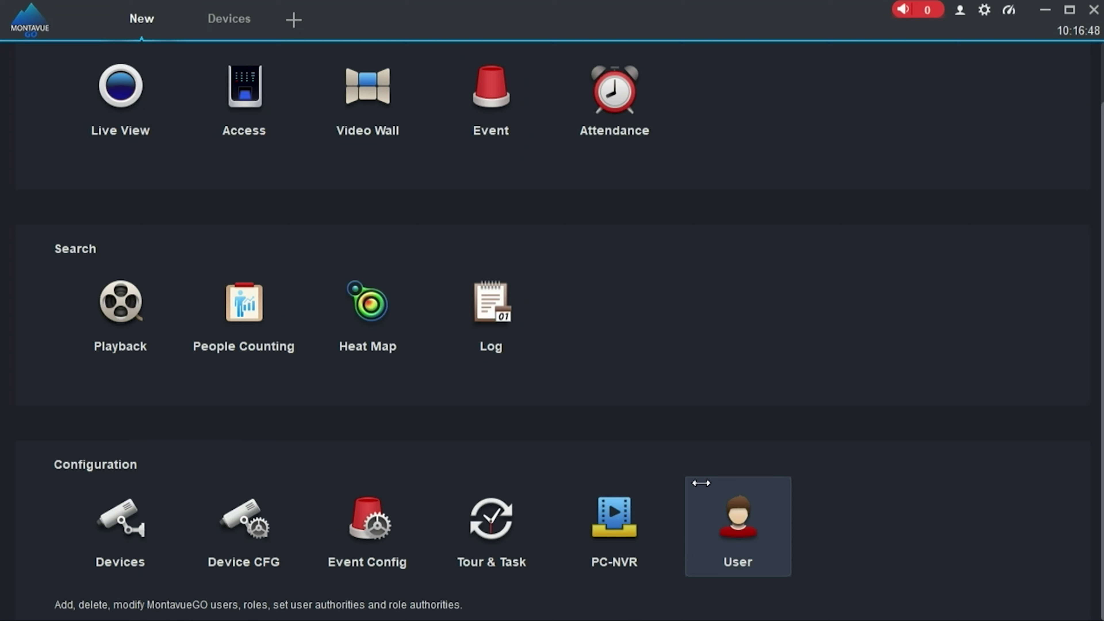
{"action": "scroll", "coordinate": [62, 262], "scroll_direction": "up", "scroll_amount": 2}
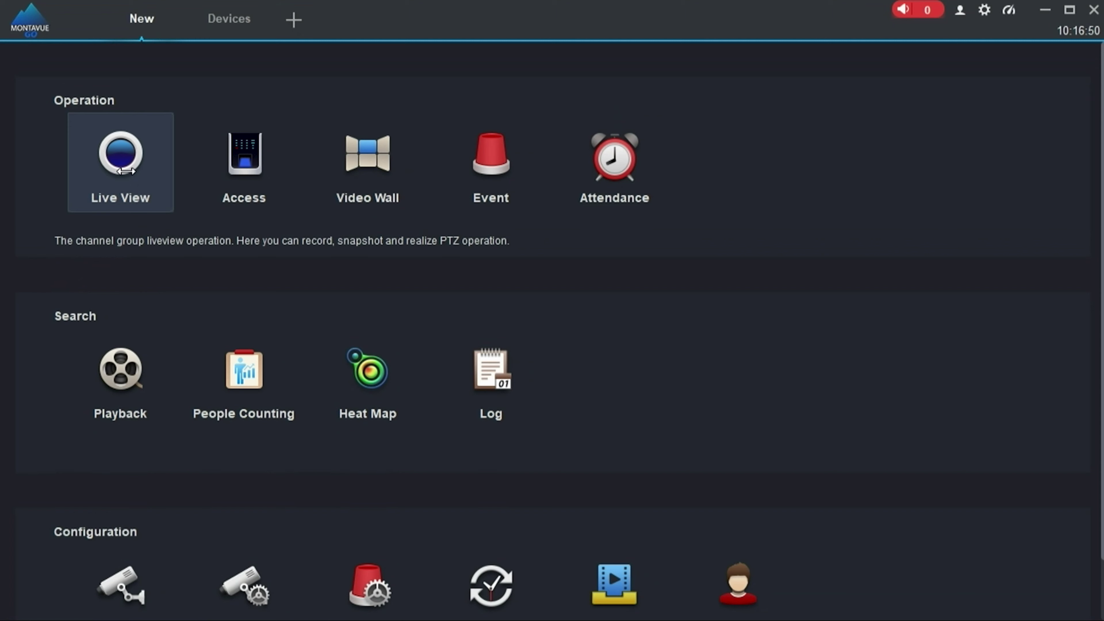
{"action": "left_click", "coordinate": [125, 171]}
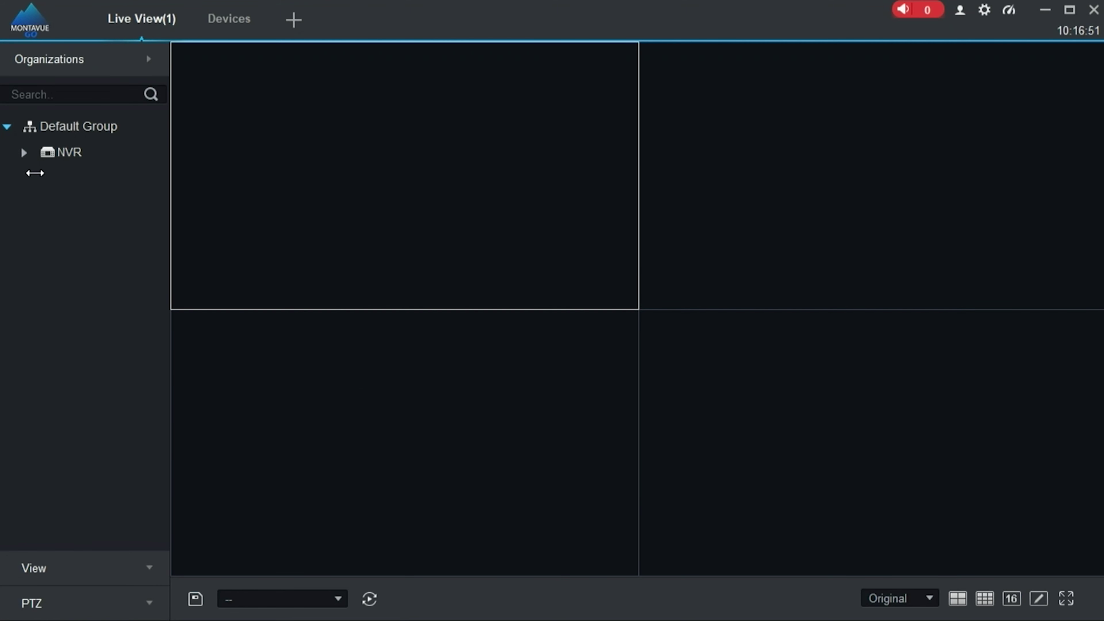
{"action": "right_click", "coordinate": [63, 152]}
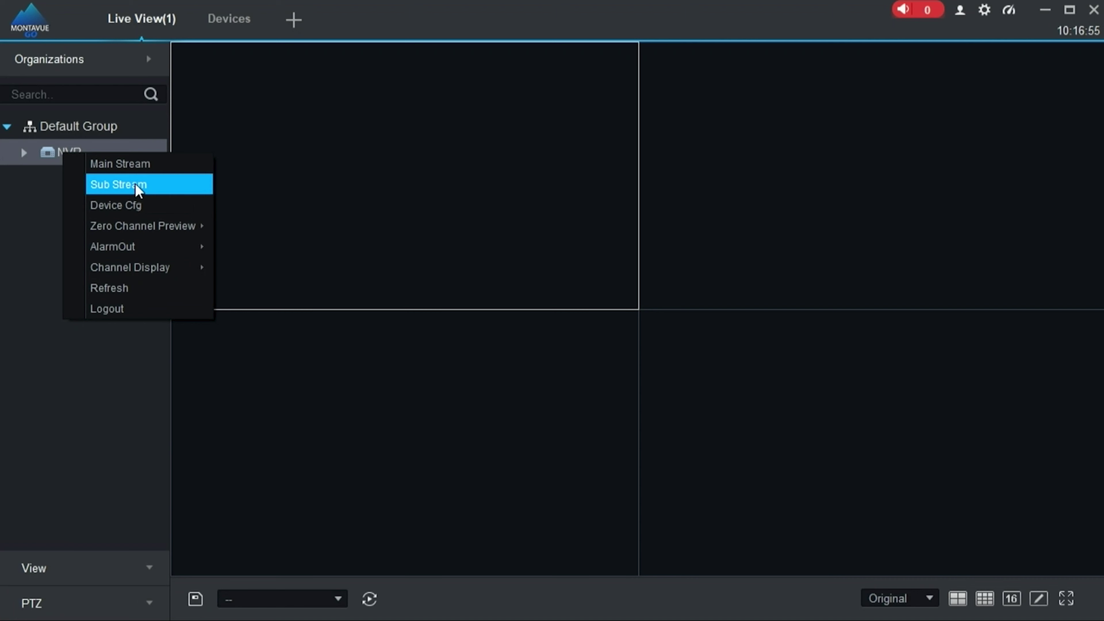
- Play the NVR camera on Sub Stream, switch it to Main Stream, then back to Sub Stream
{"action": "left_click", "coordinate": [137, 185]}
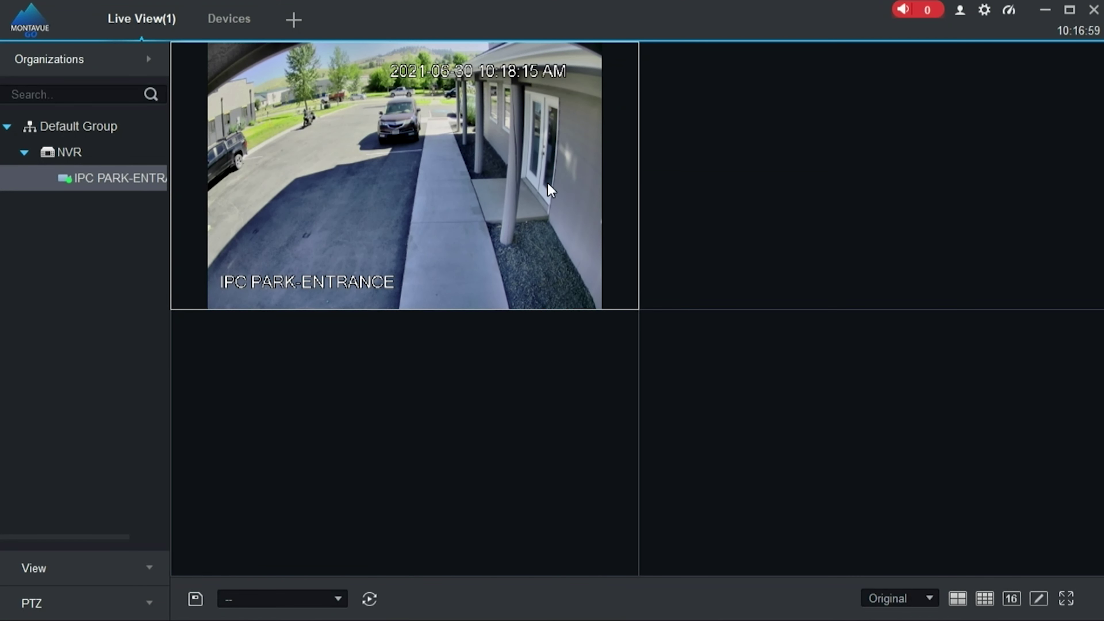
{"action": "mouse_move", "coordinate": [528, 79]}
{"action": "right_click", "coordinate": [88, 178]}
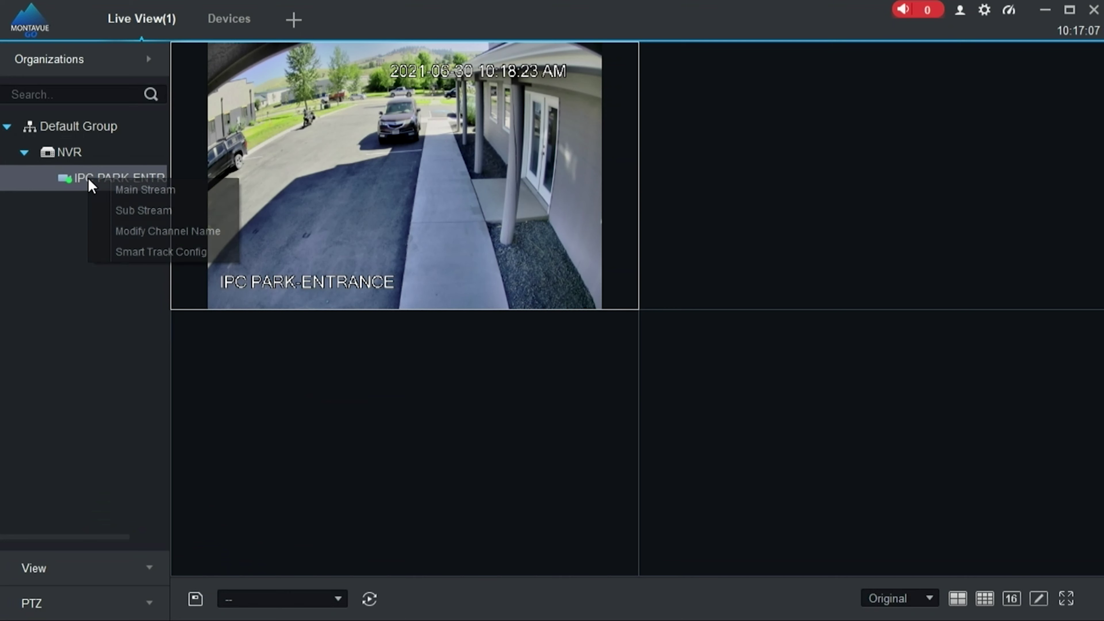
{"action": "left_click", "coordinate": [136, 192]}
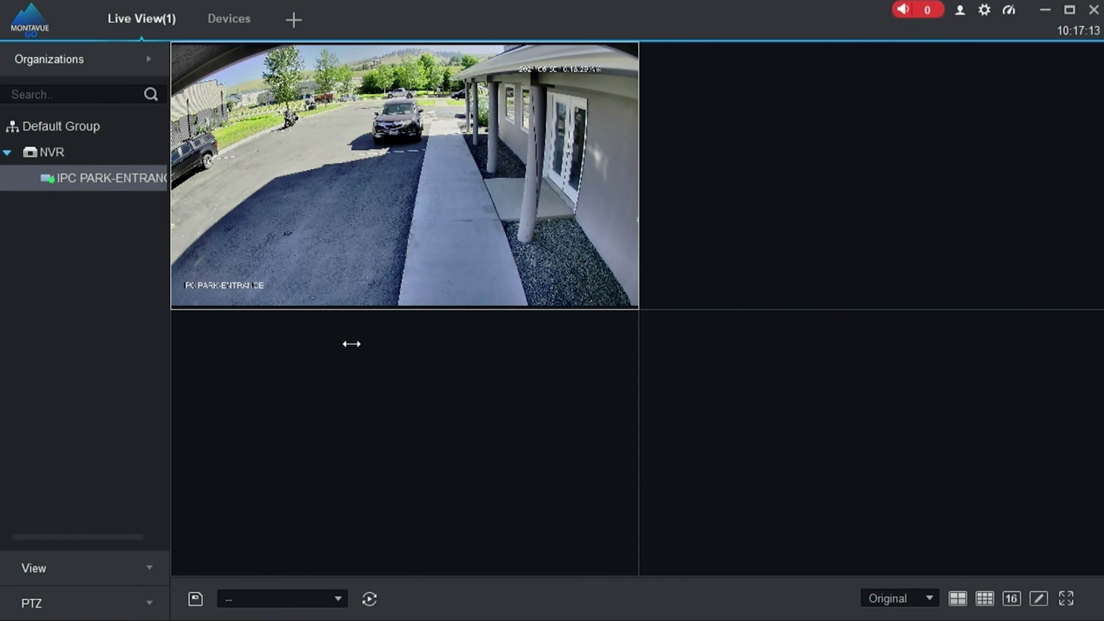
{"action": "right_click", "coordinate": [110, 178]}
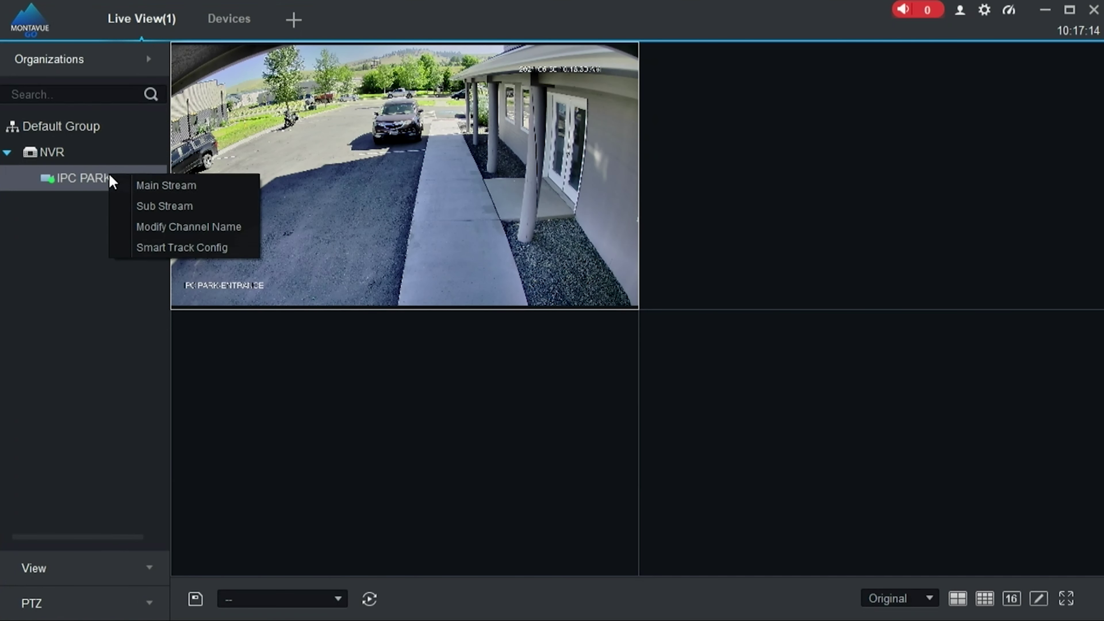
{"action": "left_click", "coordinate": [164, 206]}
- Drag the IPC PARK-ENTRANCE video from the top-left pane to other panes of the grid
{"action": "left_click", "coordinate": [335, 229]}
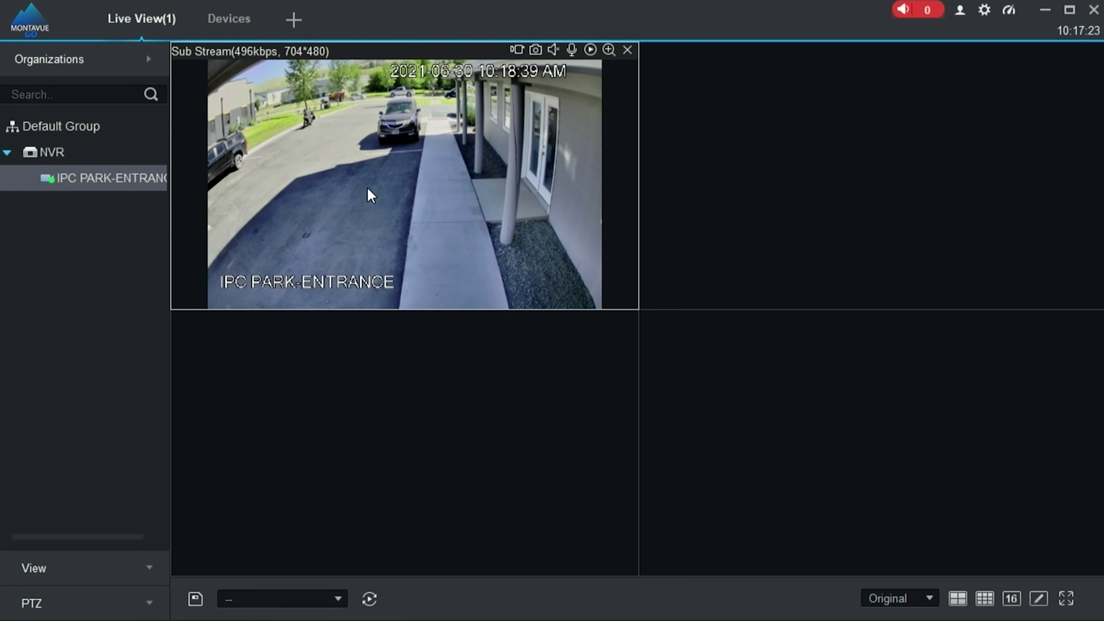
{"action": "left_click_drag", "start_coordinate": [370, 196], "coordinate": [961, 182]}
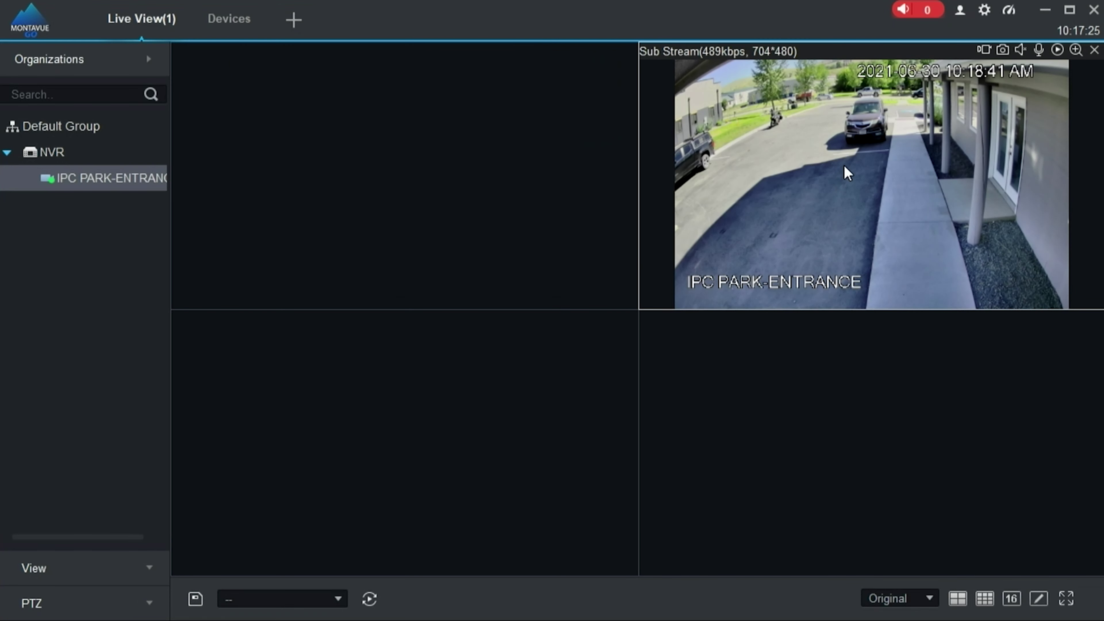
{"action": "left_click_drag", "start_coordinate": [845, 173], "coordinate": [359, 142]}
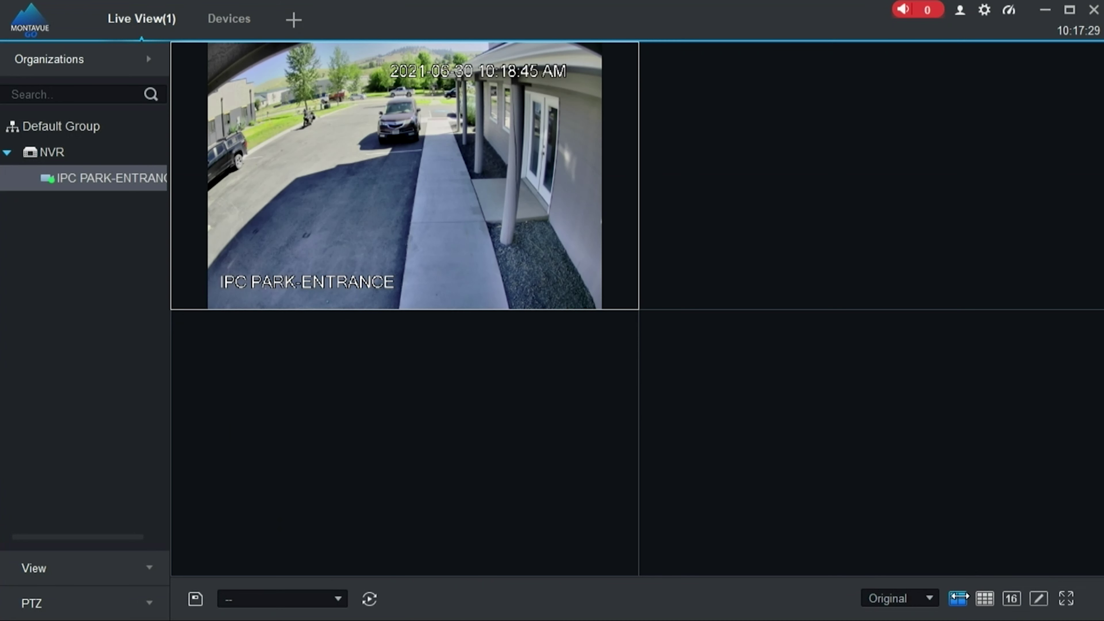
{"action": "left_click", "coordinate": [929, 598]}
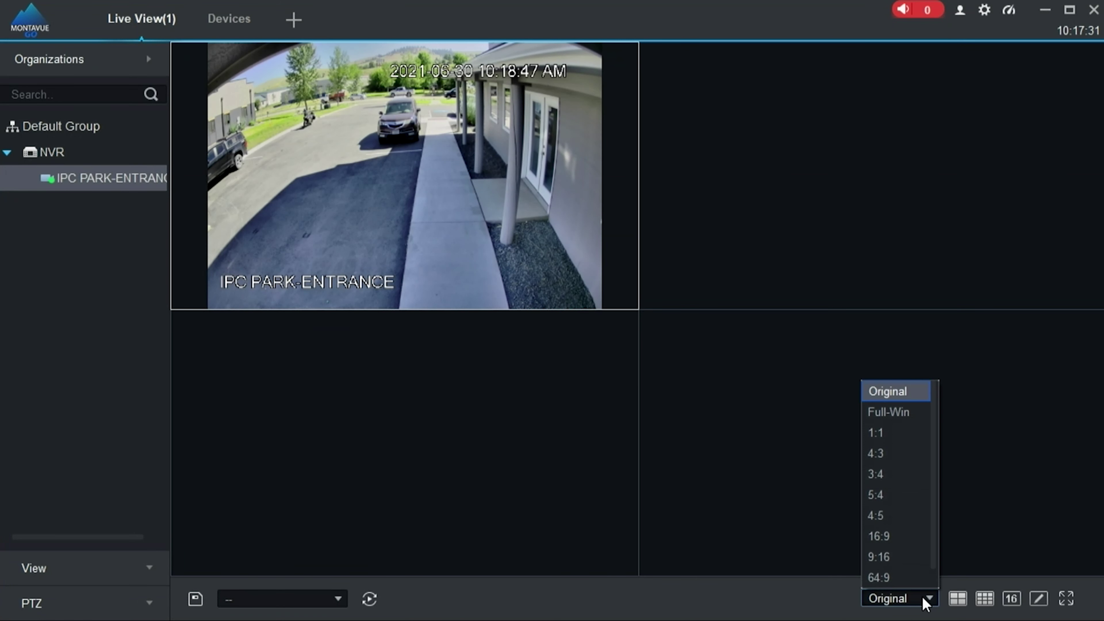
- Keep the original aspect ratio and toggle the camera video to full size and back
{"action": "left_click", "coordinate": [926, 602]}
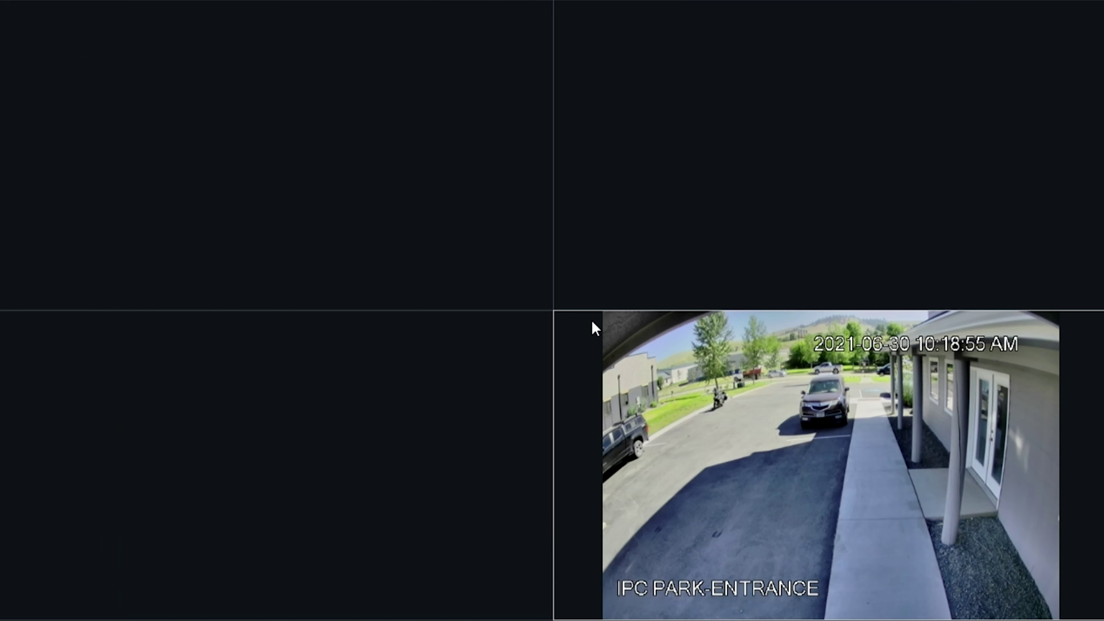
{"action": "double_click", "coordinate": [585, 329]}
{"action": "double_click", "coordinate": [586, 329]}
- Close all video windows, confirming with OK, then exit full screen
{"action": "right_click", "coordinate": [1005, 283]}
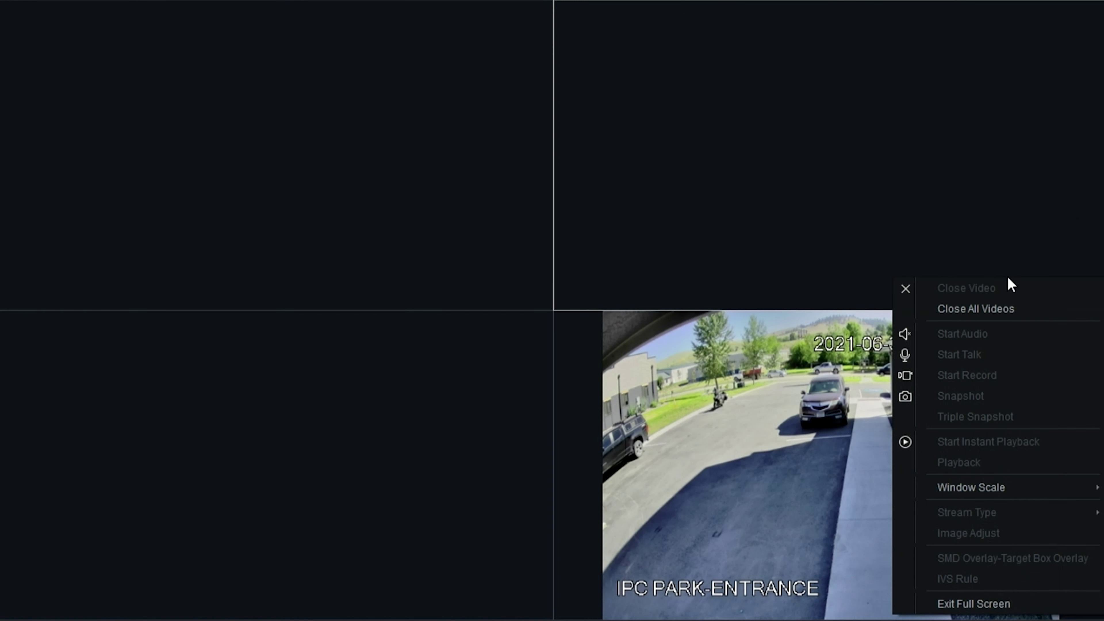
{"action": "left_click", "coordinate": [988, 310]}
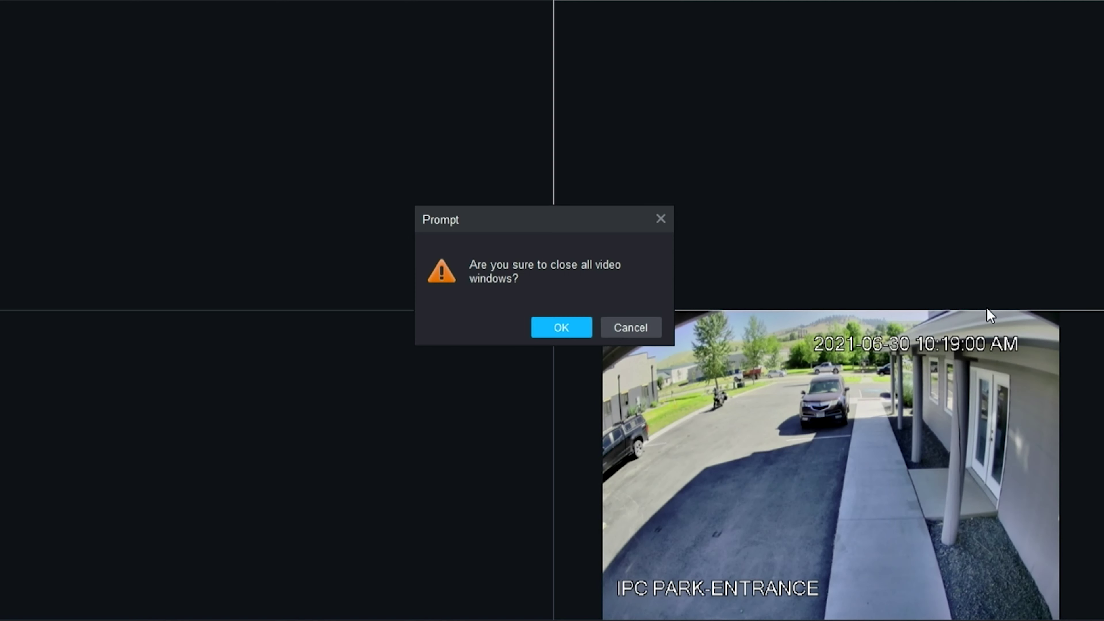
{"action": "left_click", "coordinate": [550, 333]}
{"action": "right_click", "coordinate": [725, 246]}
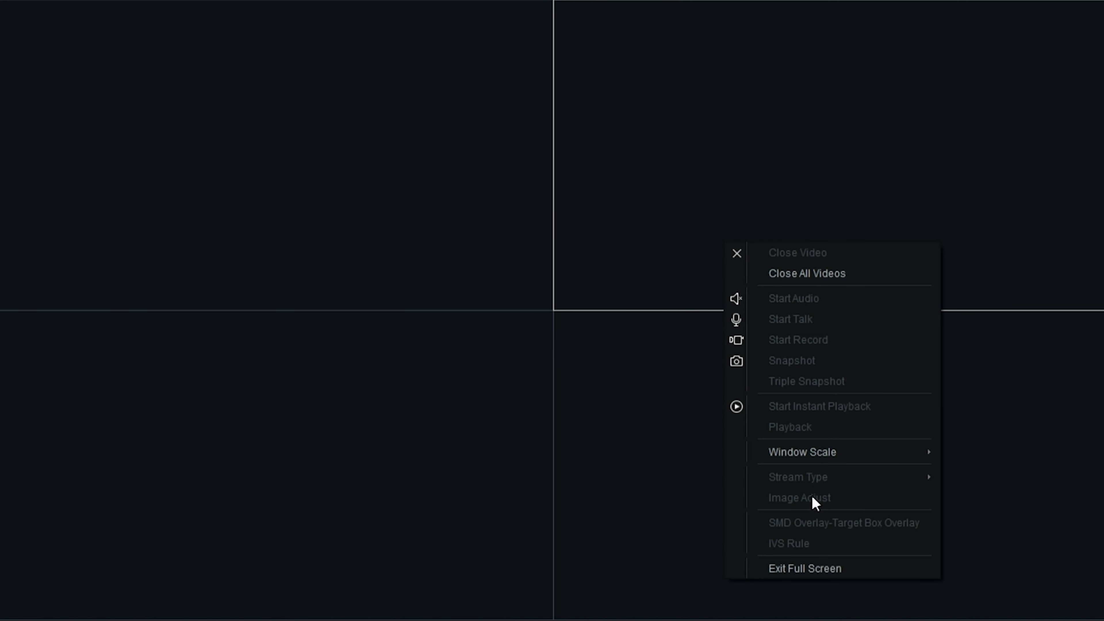
{"action": "left_click", "coordinate": [821, 568]}
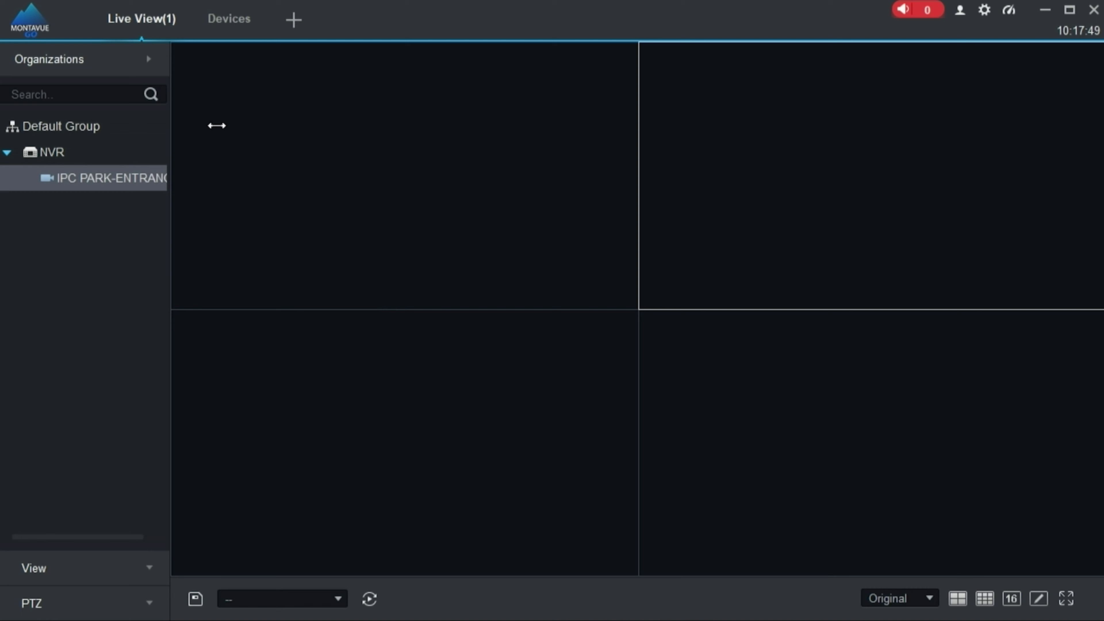
- Close the Live View and Devices tabs and search Playback for the PARK-ENTRANCE camera's recordings
{"action": "left_click", "coordinate": [177, 5]}
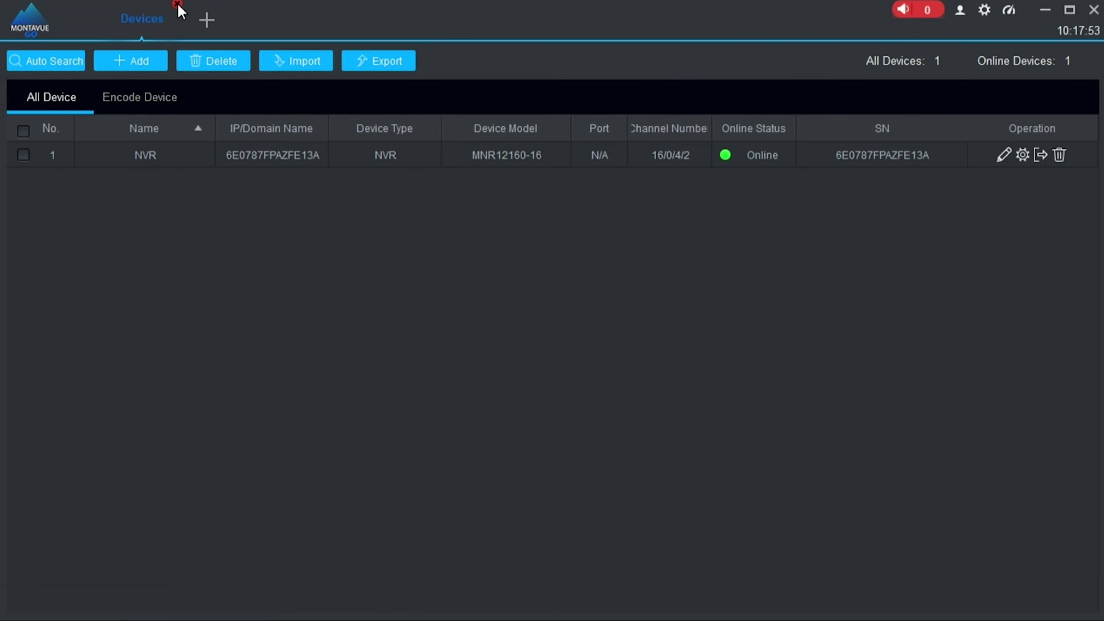
{"action": "left_click", "coordinate": [178, 5]}
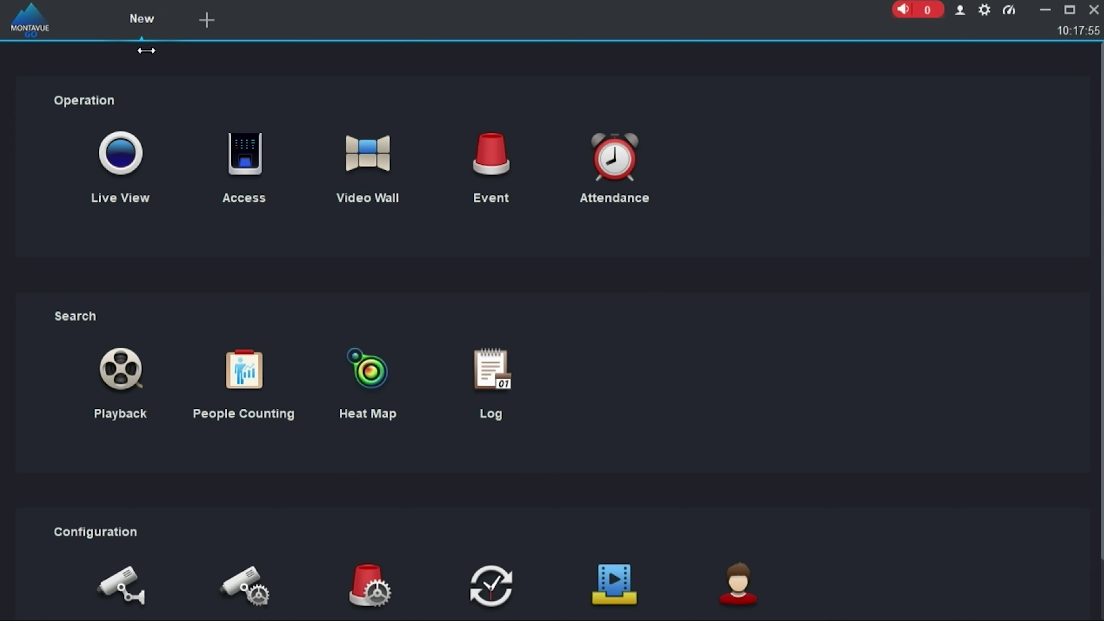
{"action": "left_click", "coordinate": [125, 378]}
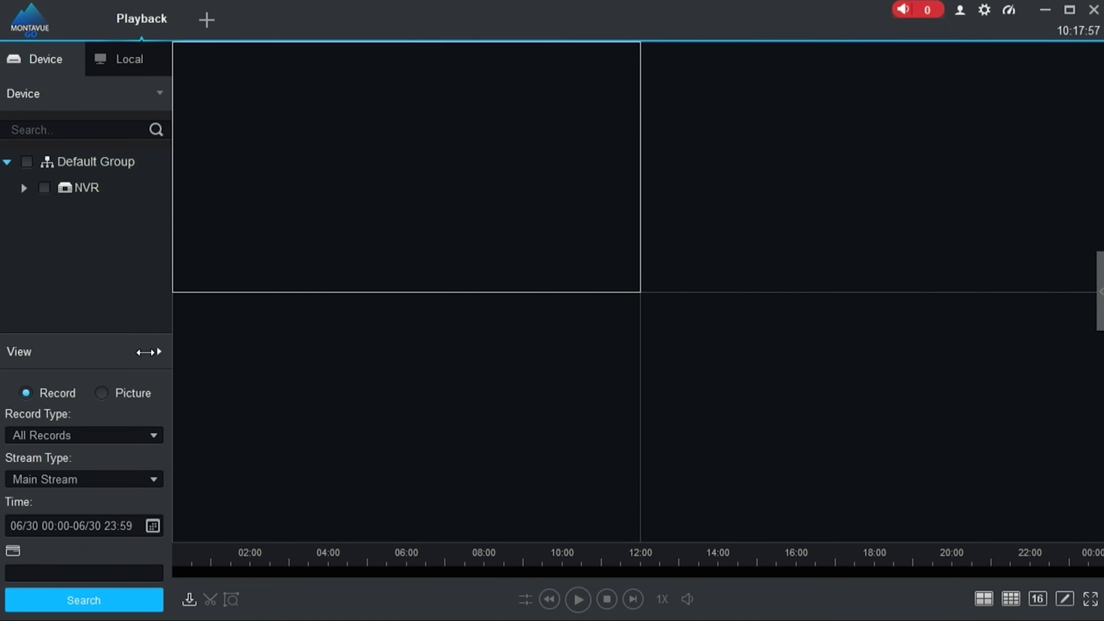
{"action": "left_click", "coordinate": [24, 188]}
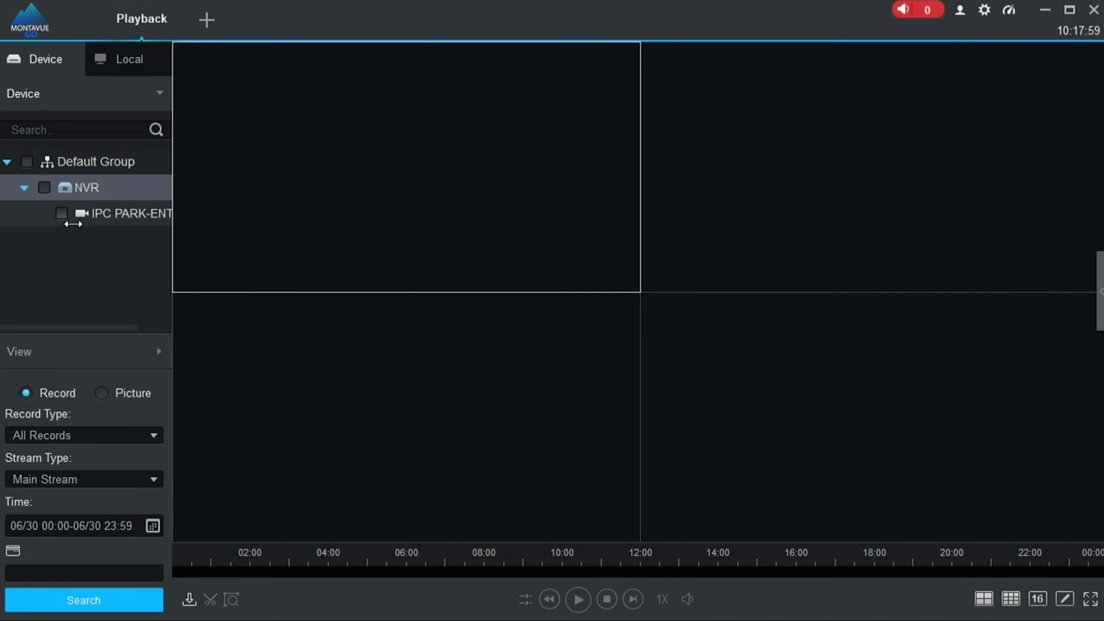
{"action": "left_click", "coordinate": [61, 213]}
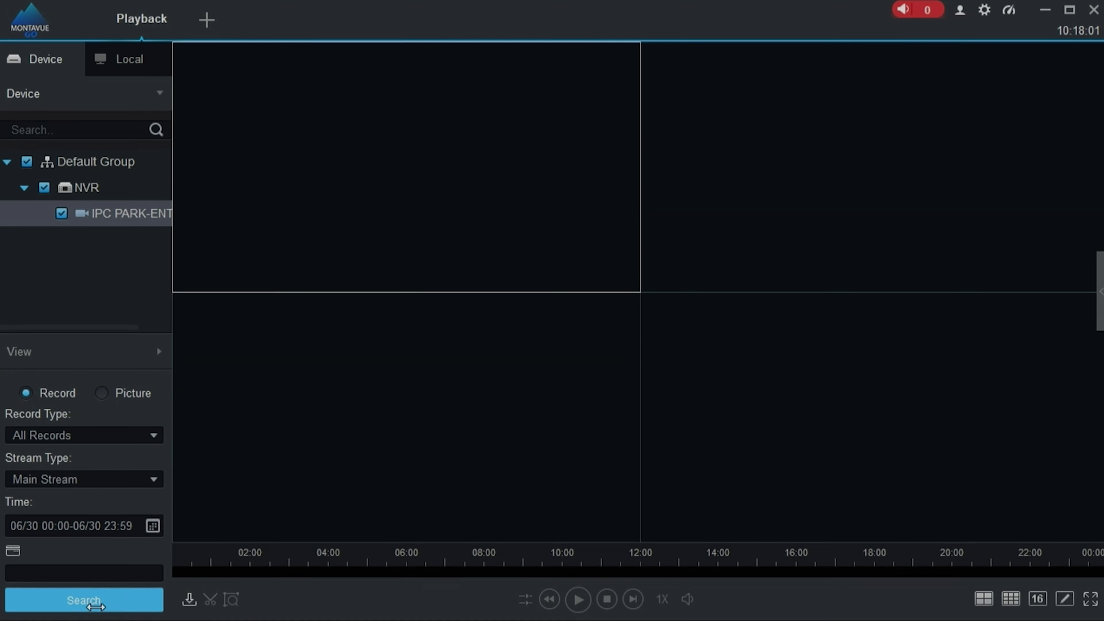
{"action": "left_click", "coordinate": [84, 600]}
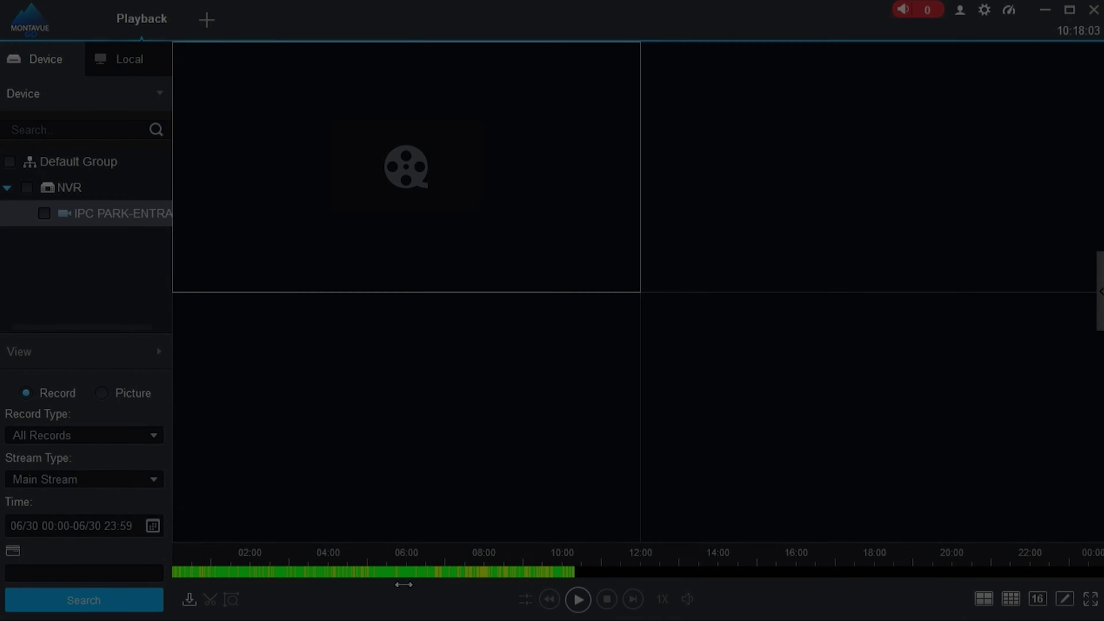